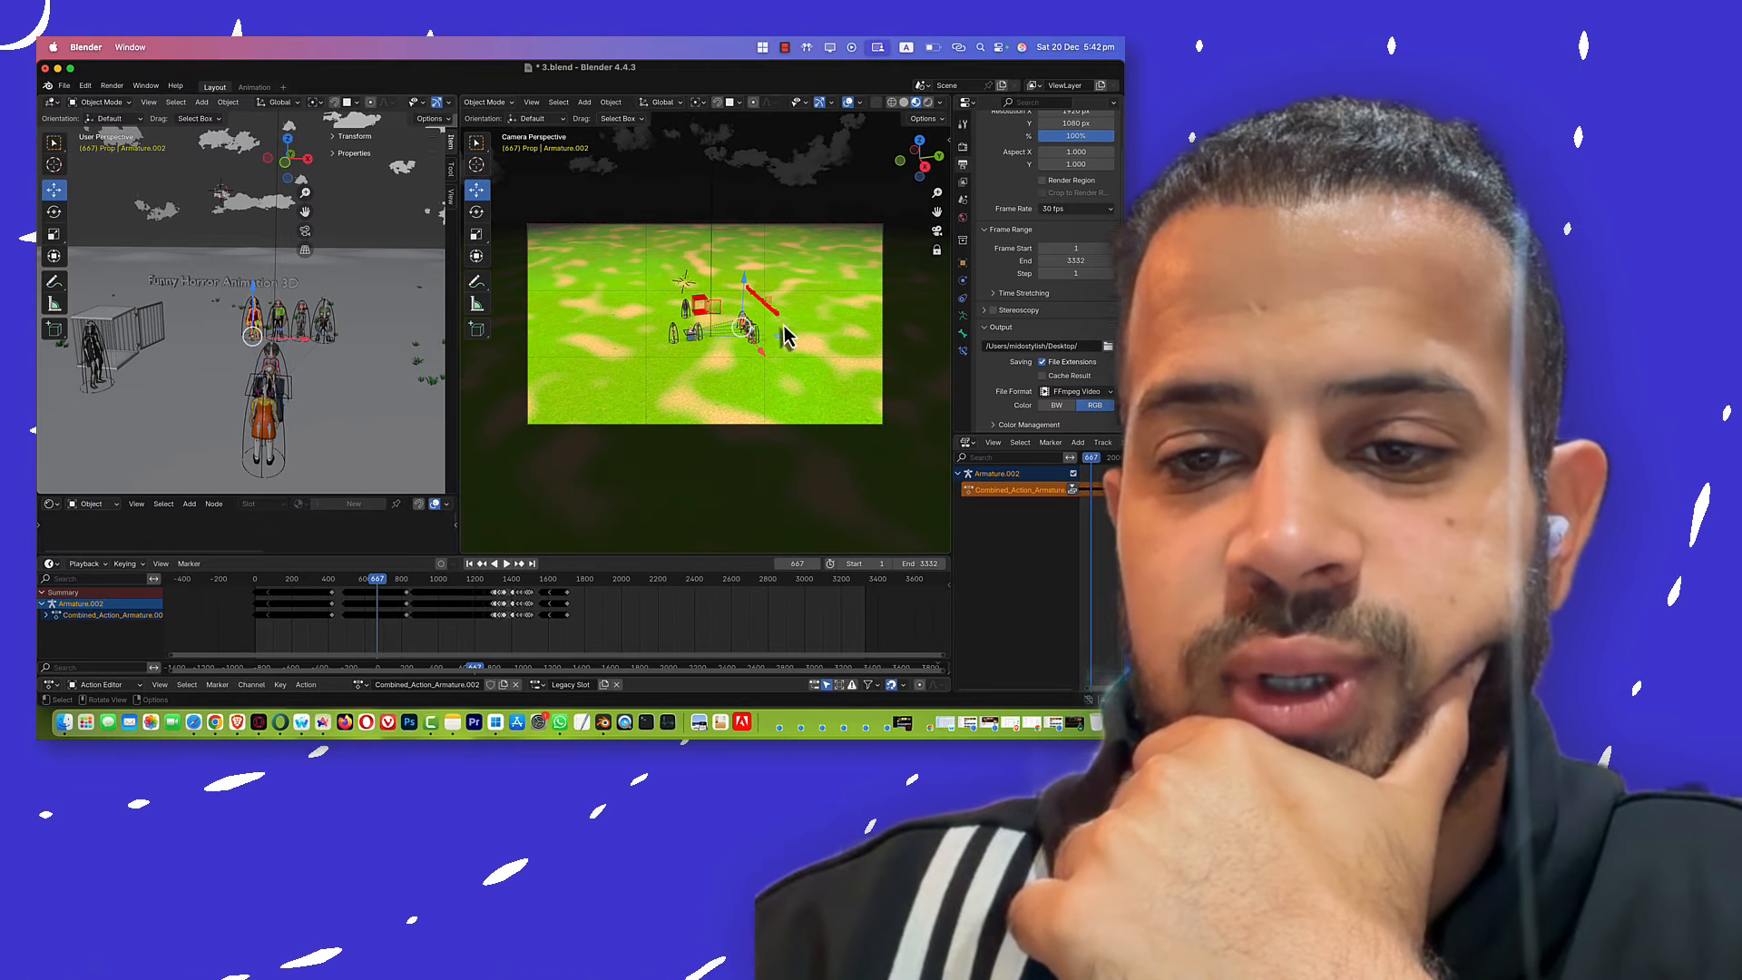
# Step: Examine the title text and characters through the camera at frame 667, from close up and from far away
pyautogui.click(774, 304)
pyautogui.scroll(10, 757, 324)
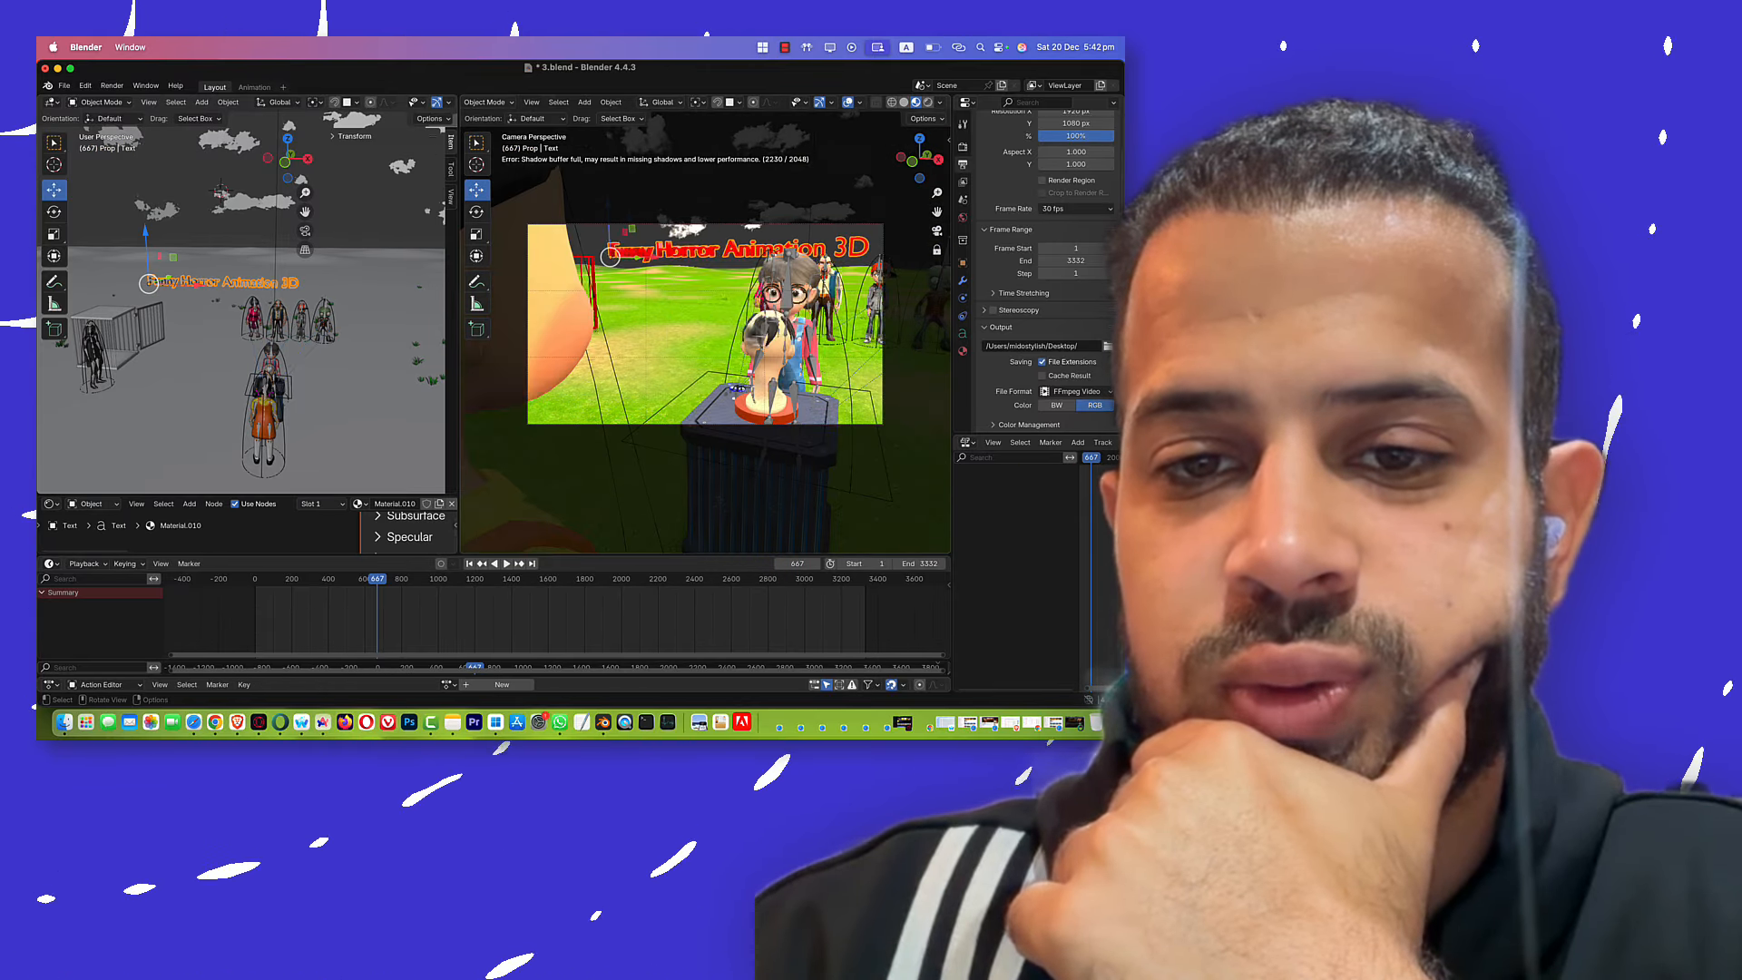
pyautogui.scroll(-5, 792, 270)
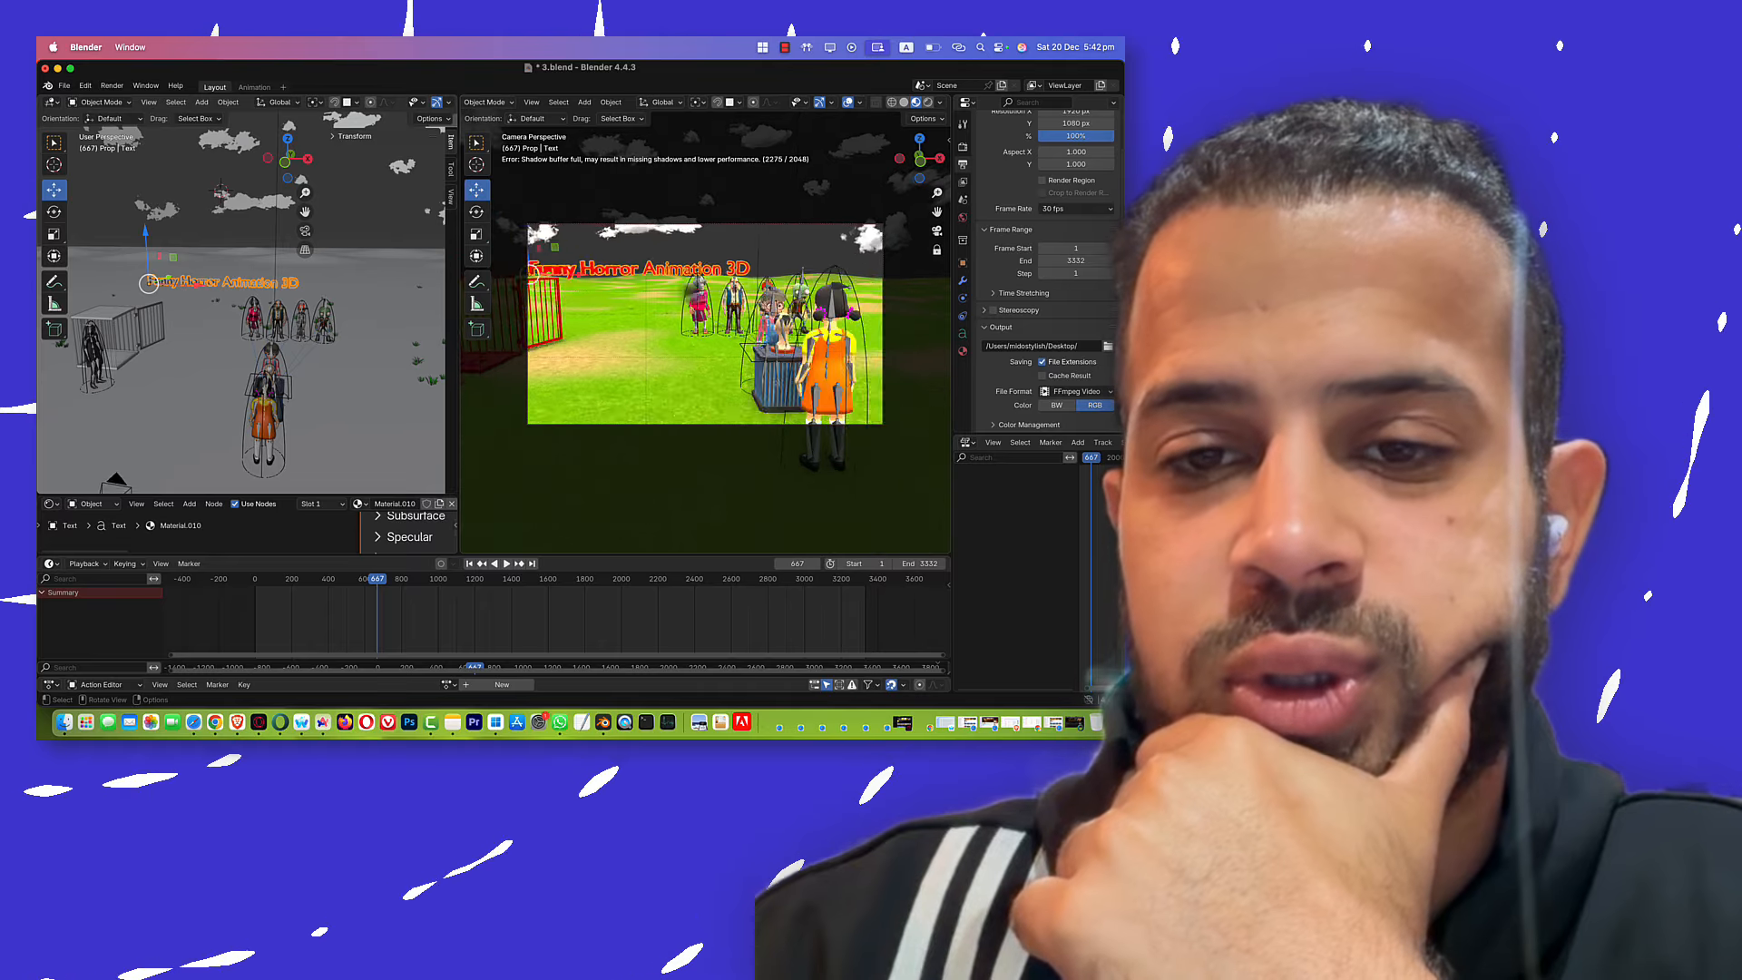
pyautogui.scroll(-8, 708, 320)
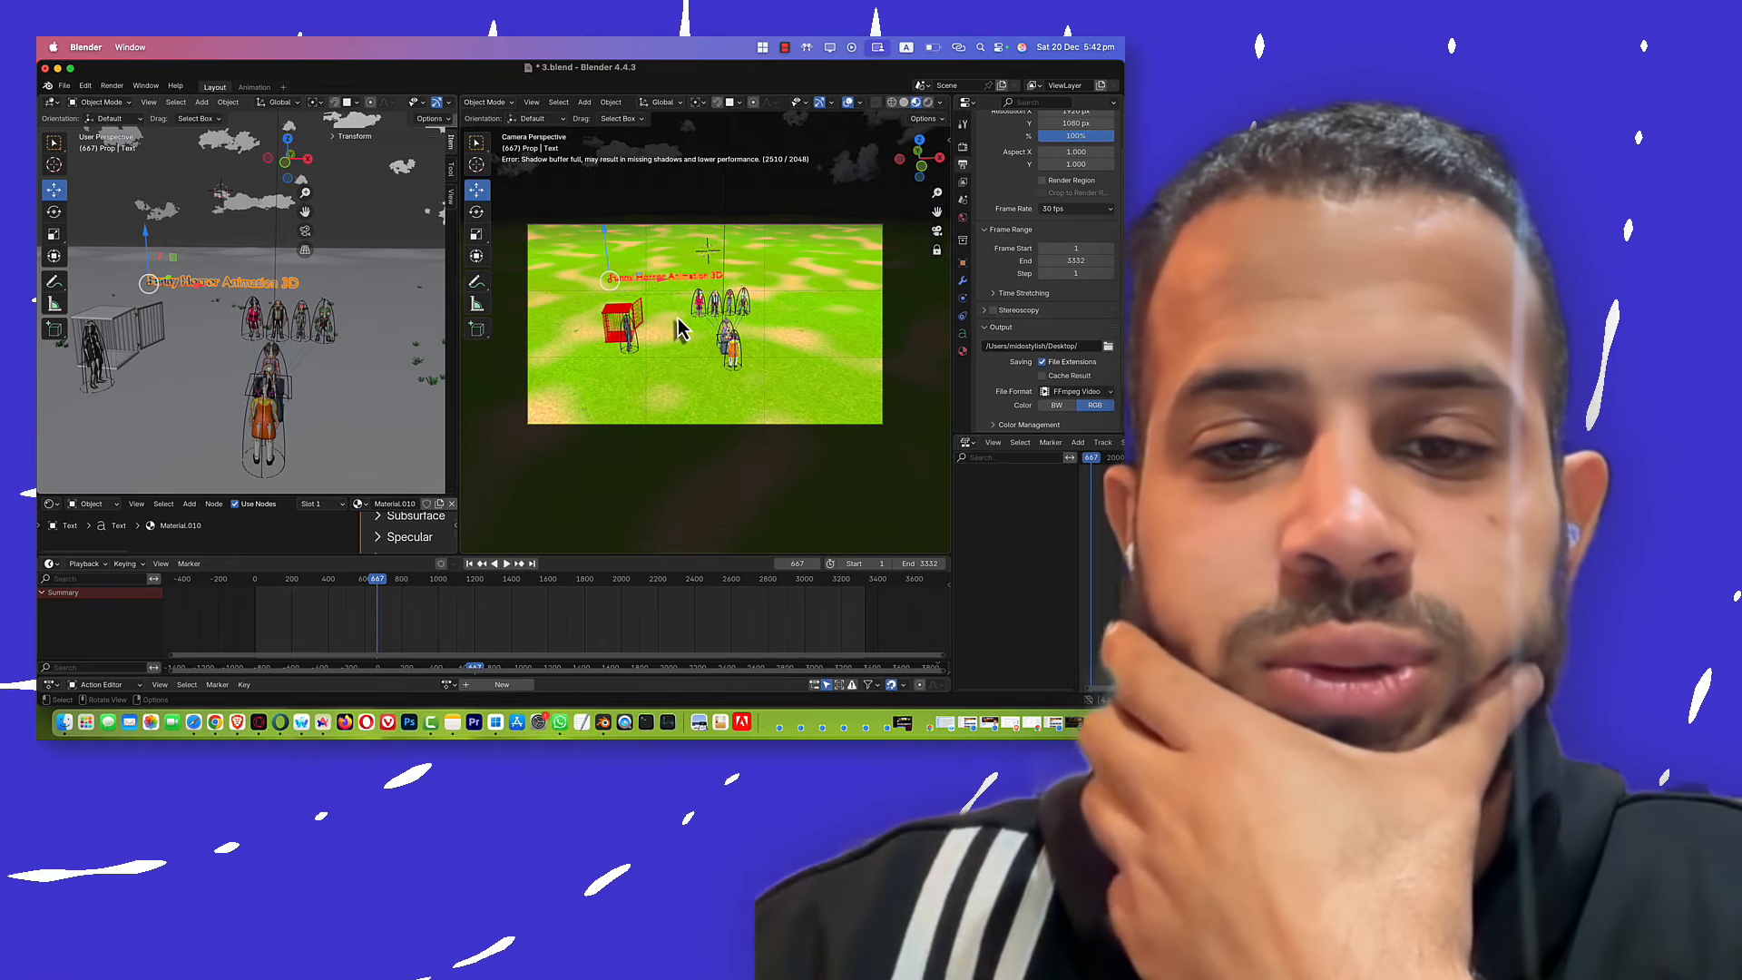
pyautogui.scroll(8, 680, 334)
pyautogui.scroll(-8, 681, 334)
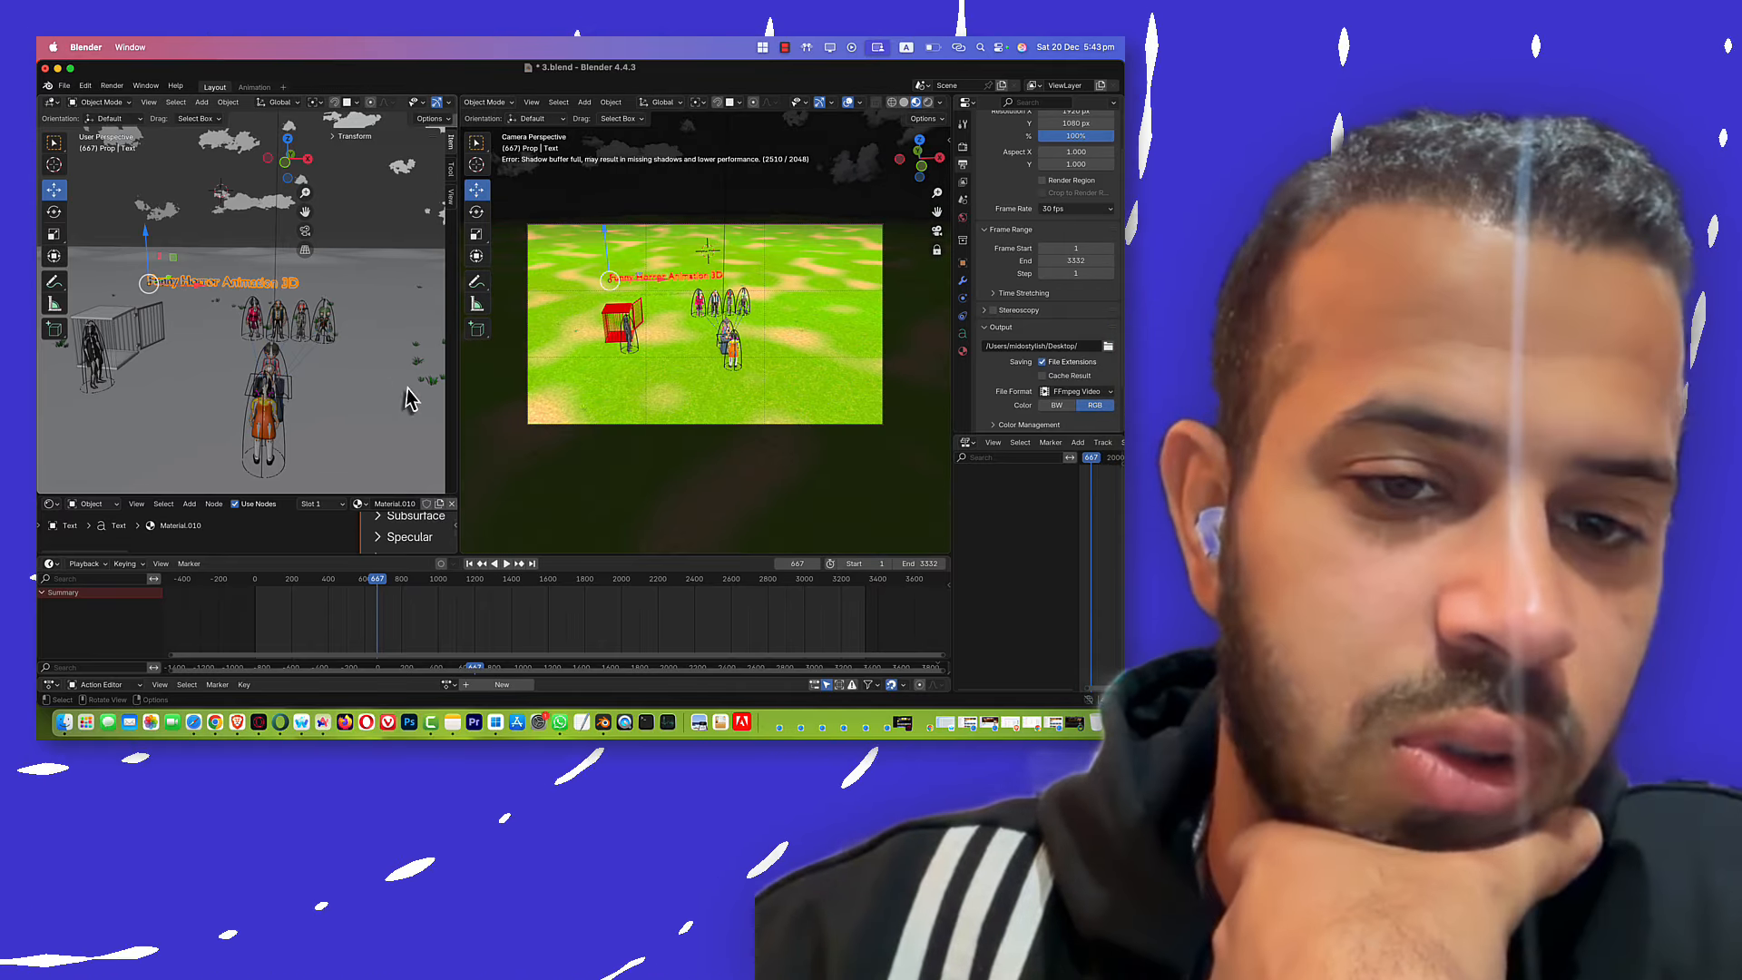
# Step: Widen the user-perspective viewport and look over the whole scene around the characters and the title text
pyautogui.moveTo(459, 390); pyautogui.dragTo(591, 391)
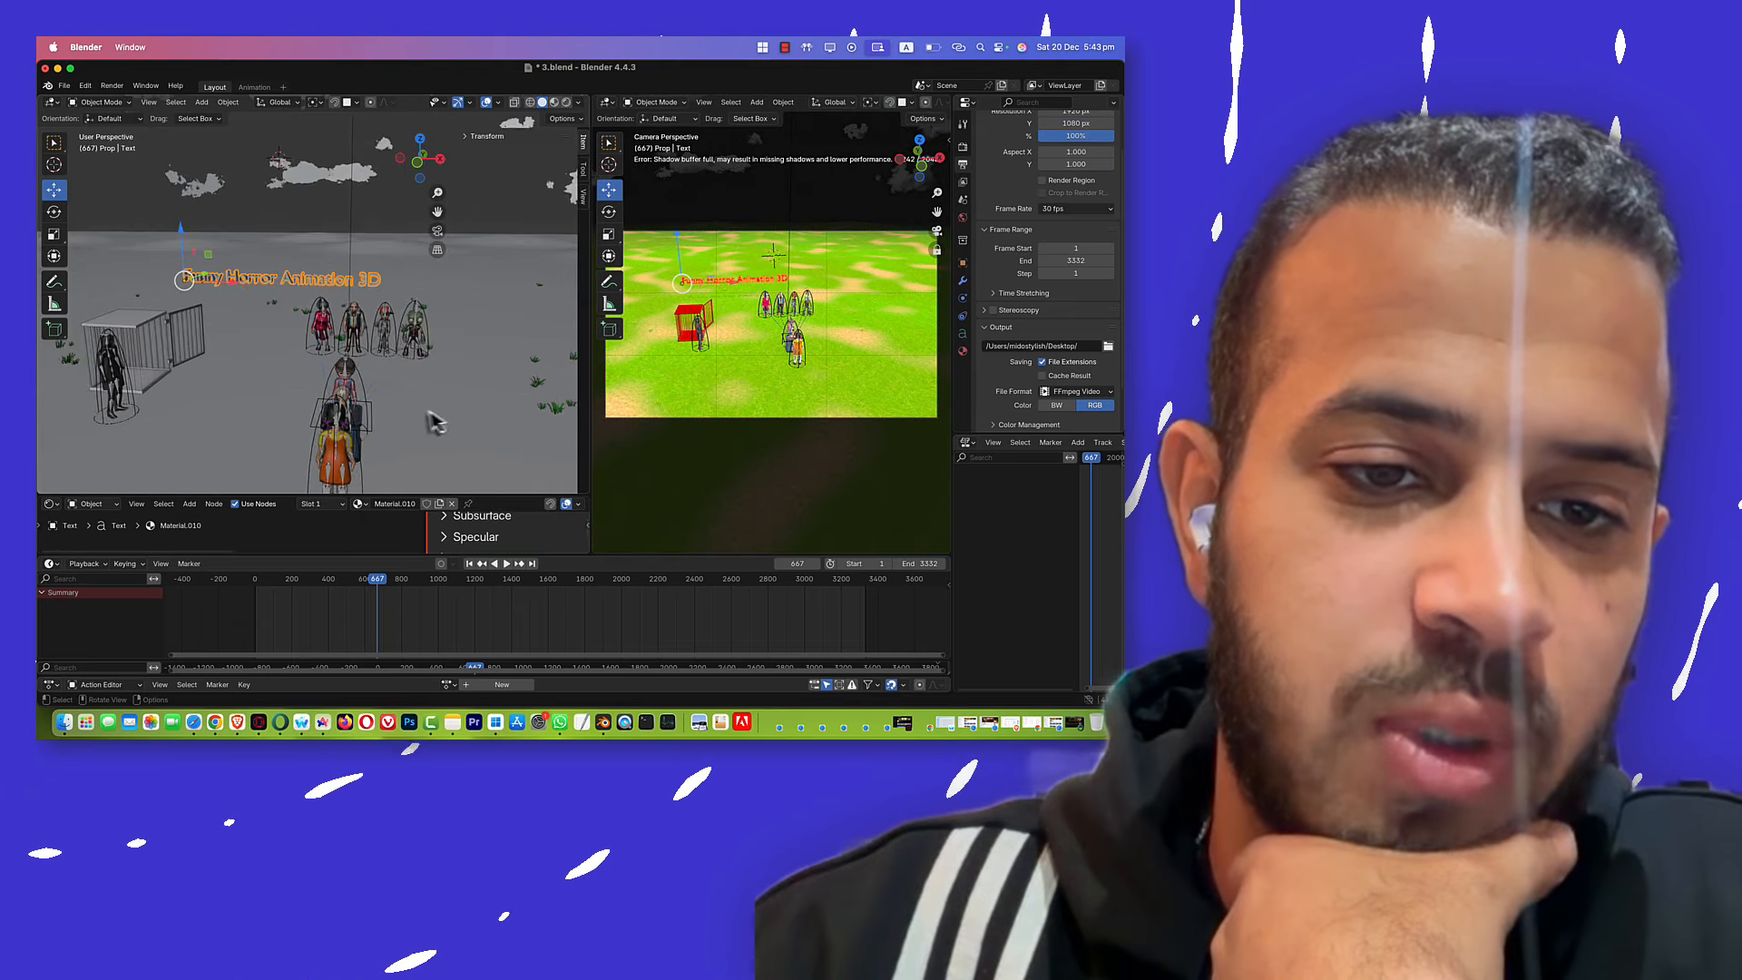
pyautogui.scroll(-5, 406, 409)
pyautogui.moveTo(406, 413); pyautogui.dragTo(155, 309, button='middle')
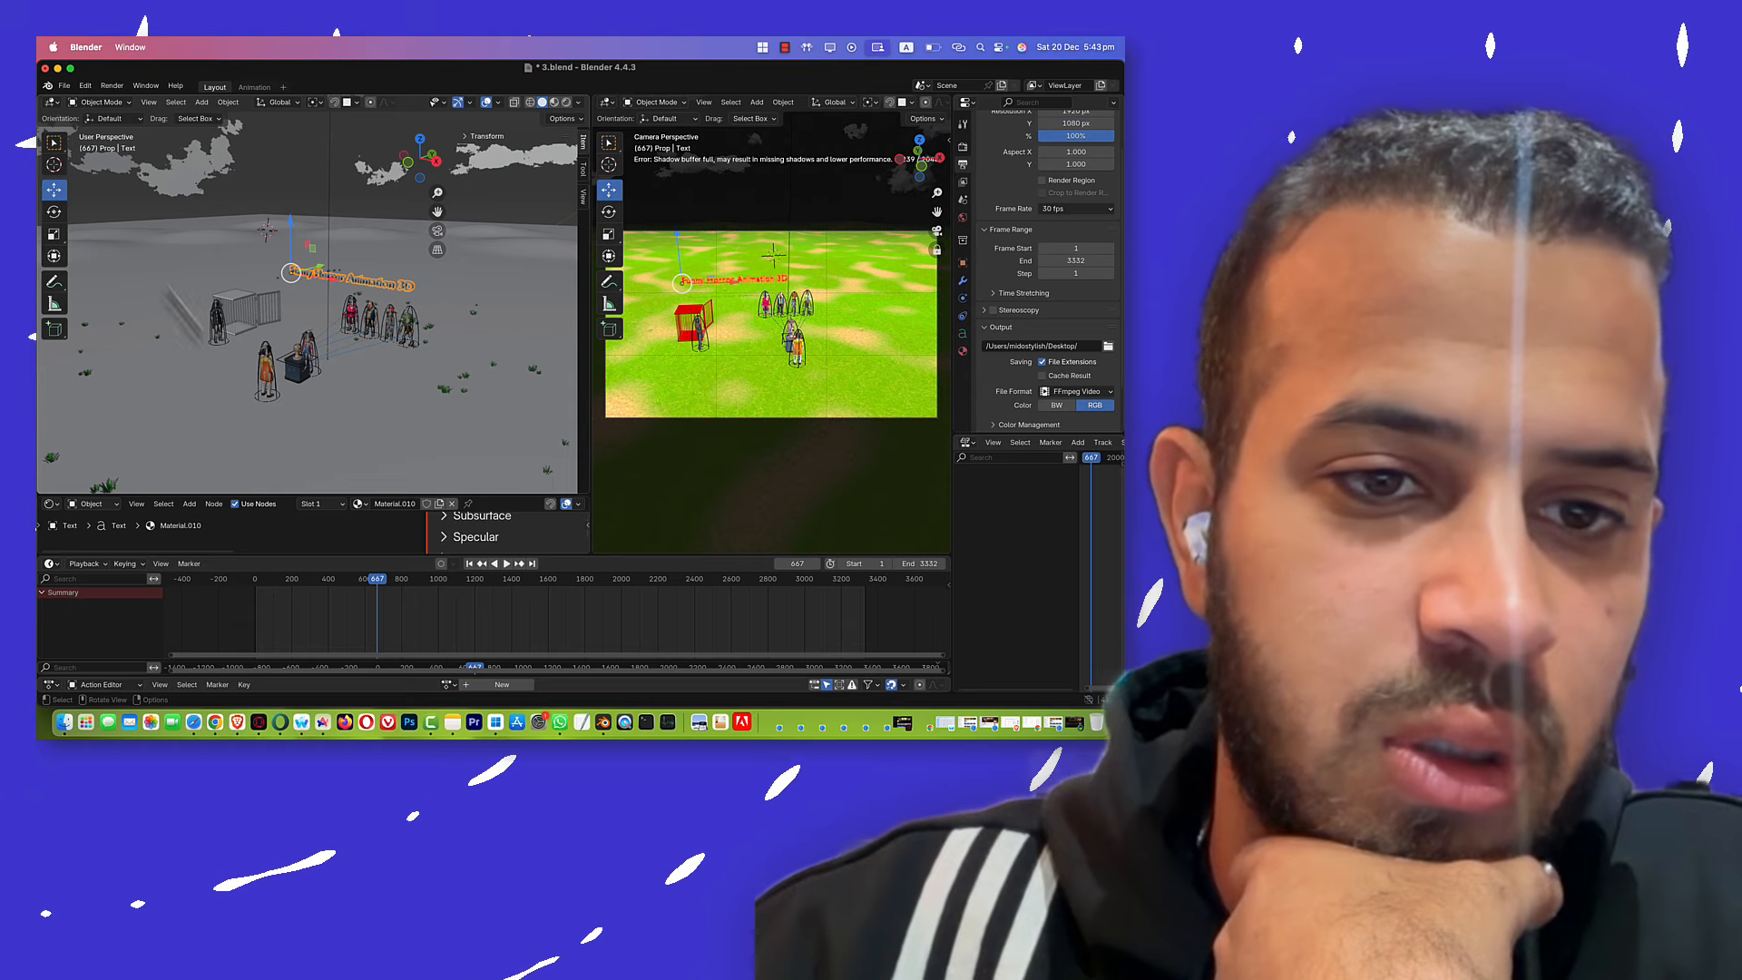
pyautogui.scroll(-4, 288, 403)
pyautogui.scroll(5, 290, 400)
pyautogui.moveTo(307, 404)
pyautogui.mouseDown(button='middle')
pyautogui.moveTo(451, 406)
pyautogui.moveTo(327, 376)
pyautogui.moveTo(299, 389)
pyautogui.mouseUp(button='middle')
pyautogui.scroll(3, 434, 396)
pyautogui.scroll(3, 315, 376)
pyautogui.scroll(-8, 318, 386)
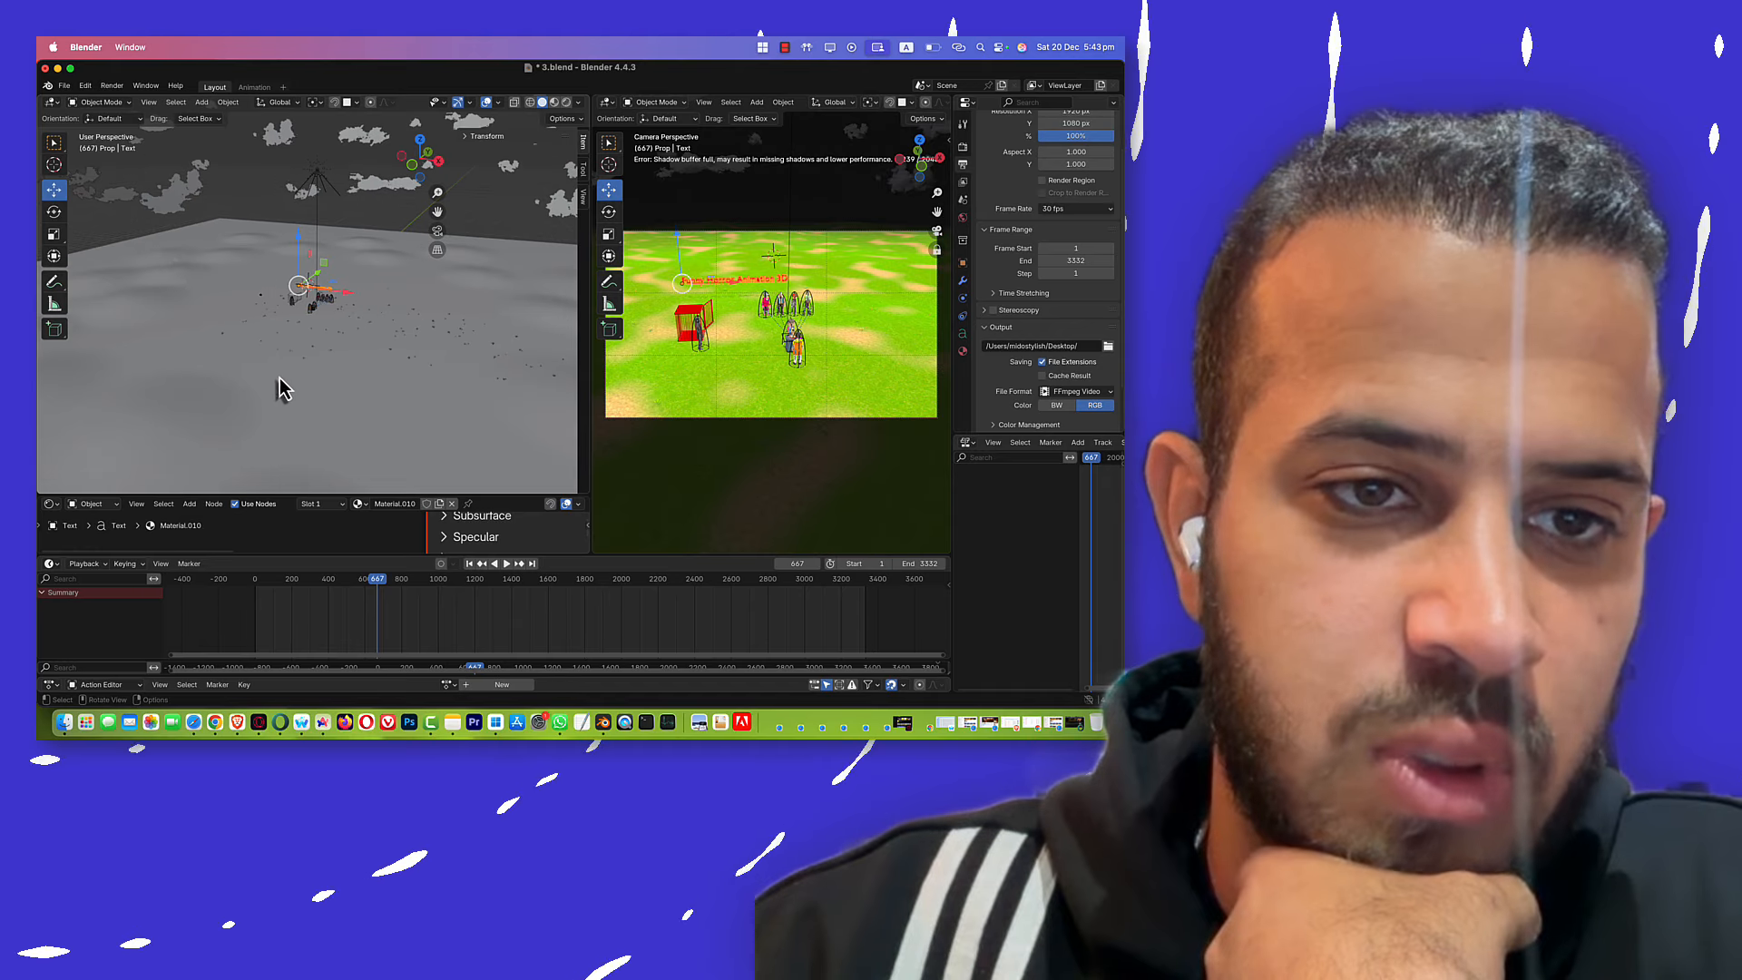
# Step: Set the user-perspective area to the 3D Viewport editor and select the camera near the characters
pyautogui.click(51, 101)
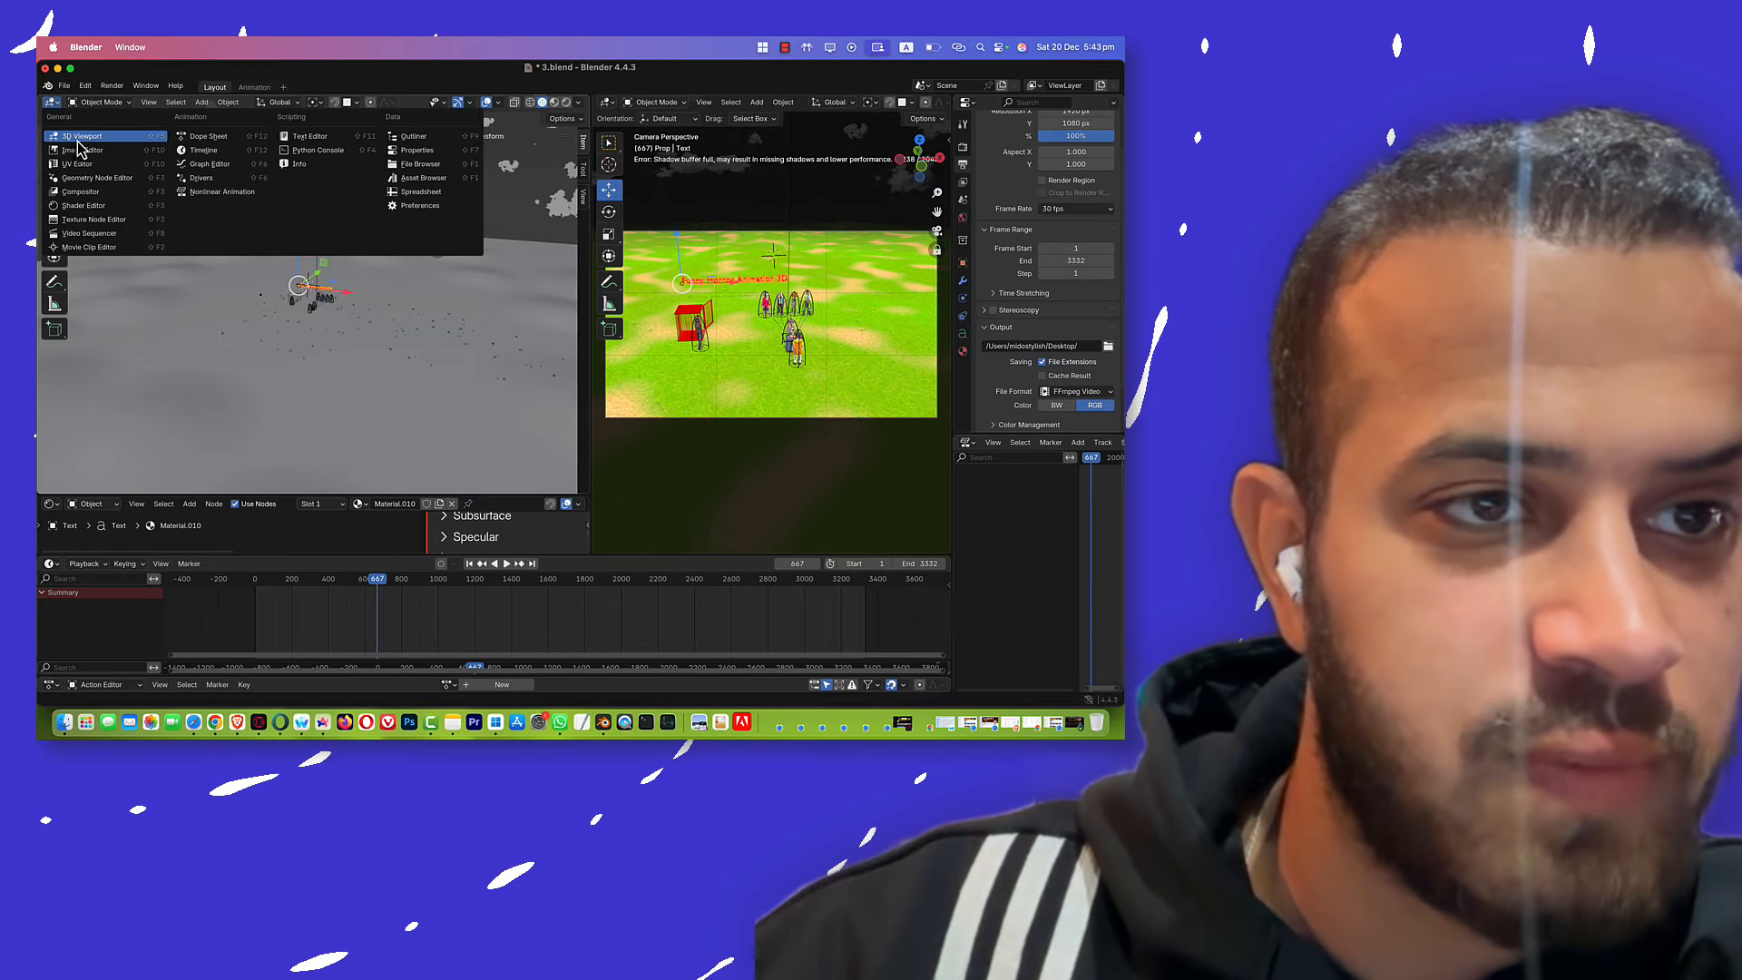
pyautogui.click(78, 141)
pyautogui.scroll(5, 198, 277)
pyautogui.moveTo(197, 295)
pyautogui.mouseDown(button='middle')
pyautogui.moveTo(203, 313)
pyautogui.moveTo(188, 293)
pyautogui.mouseUp(button='middle')
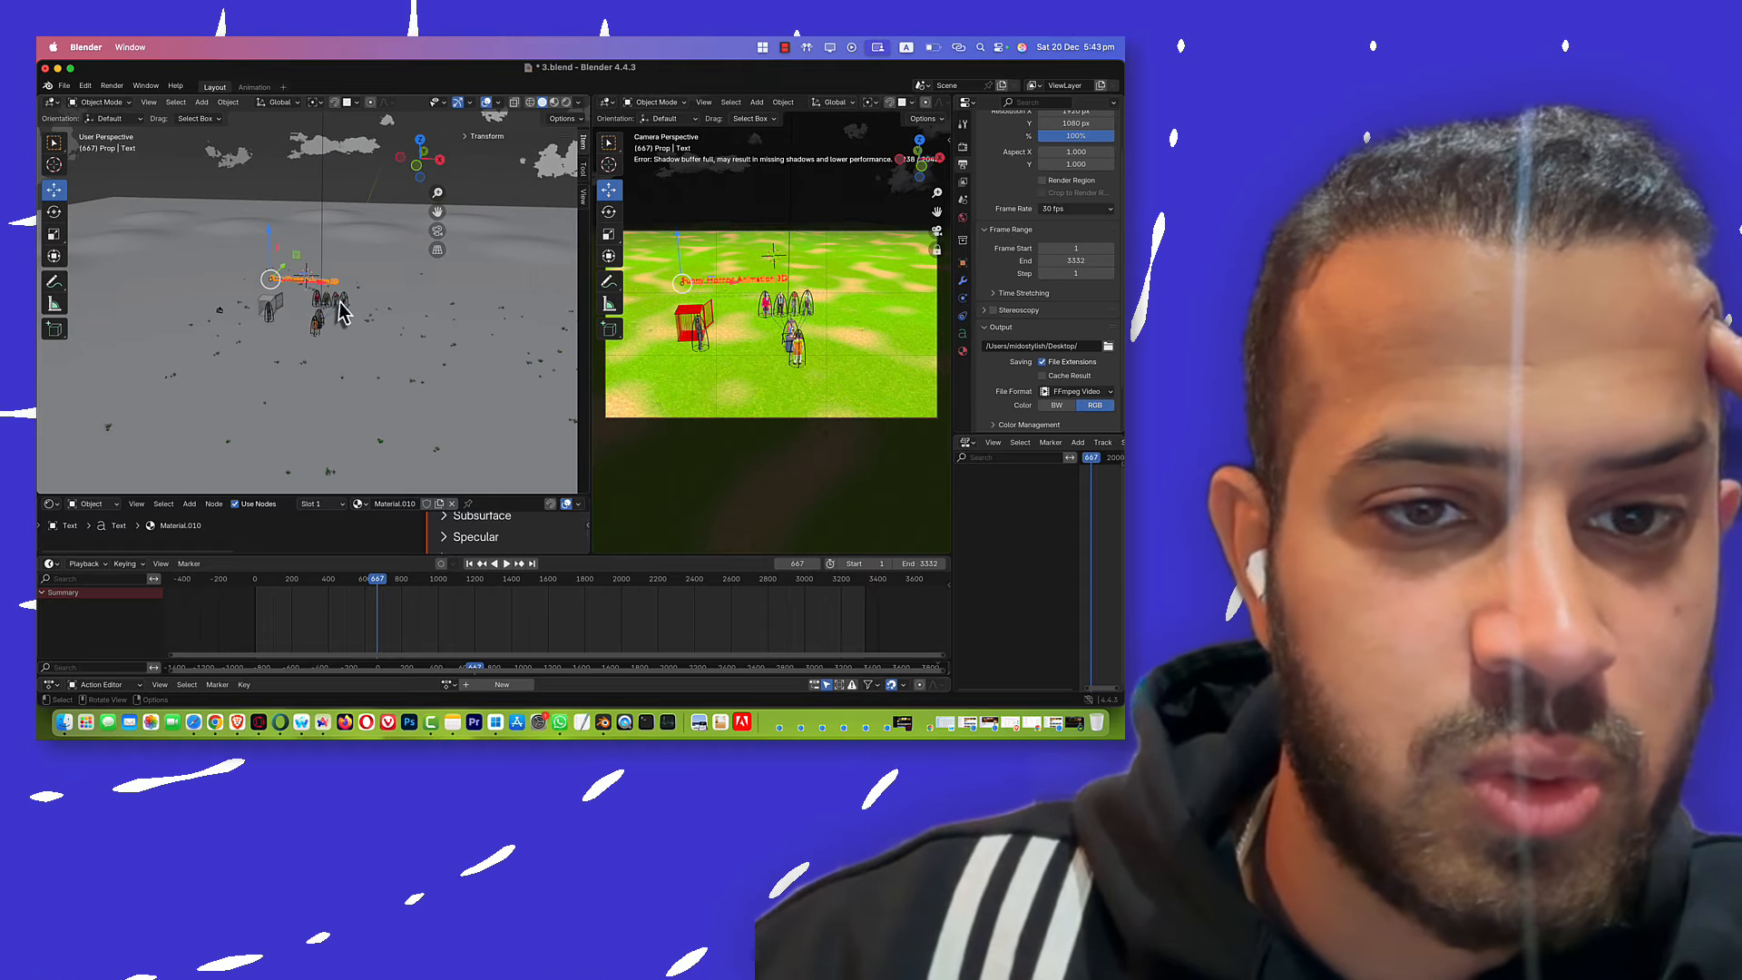
pyautogui.moveTo(339, 301); pyautogui.dragTo(366, 314, button='middle')
pyautogui.scroll(3, 327, 328)
pyautogui.scroll(-1, 192, 347)
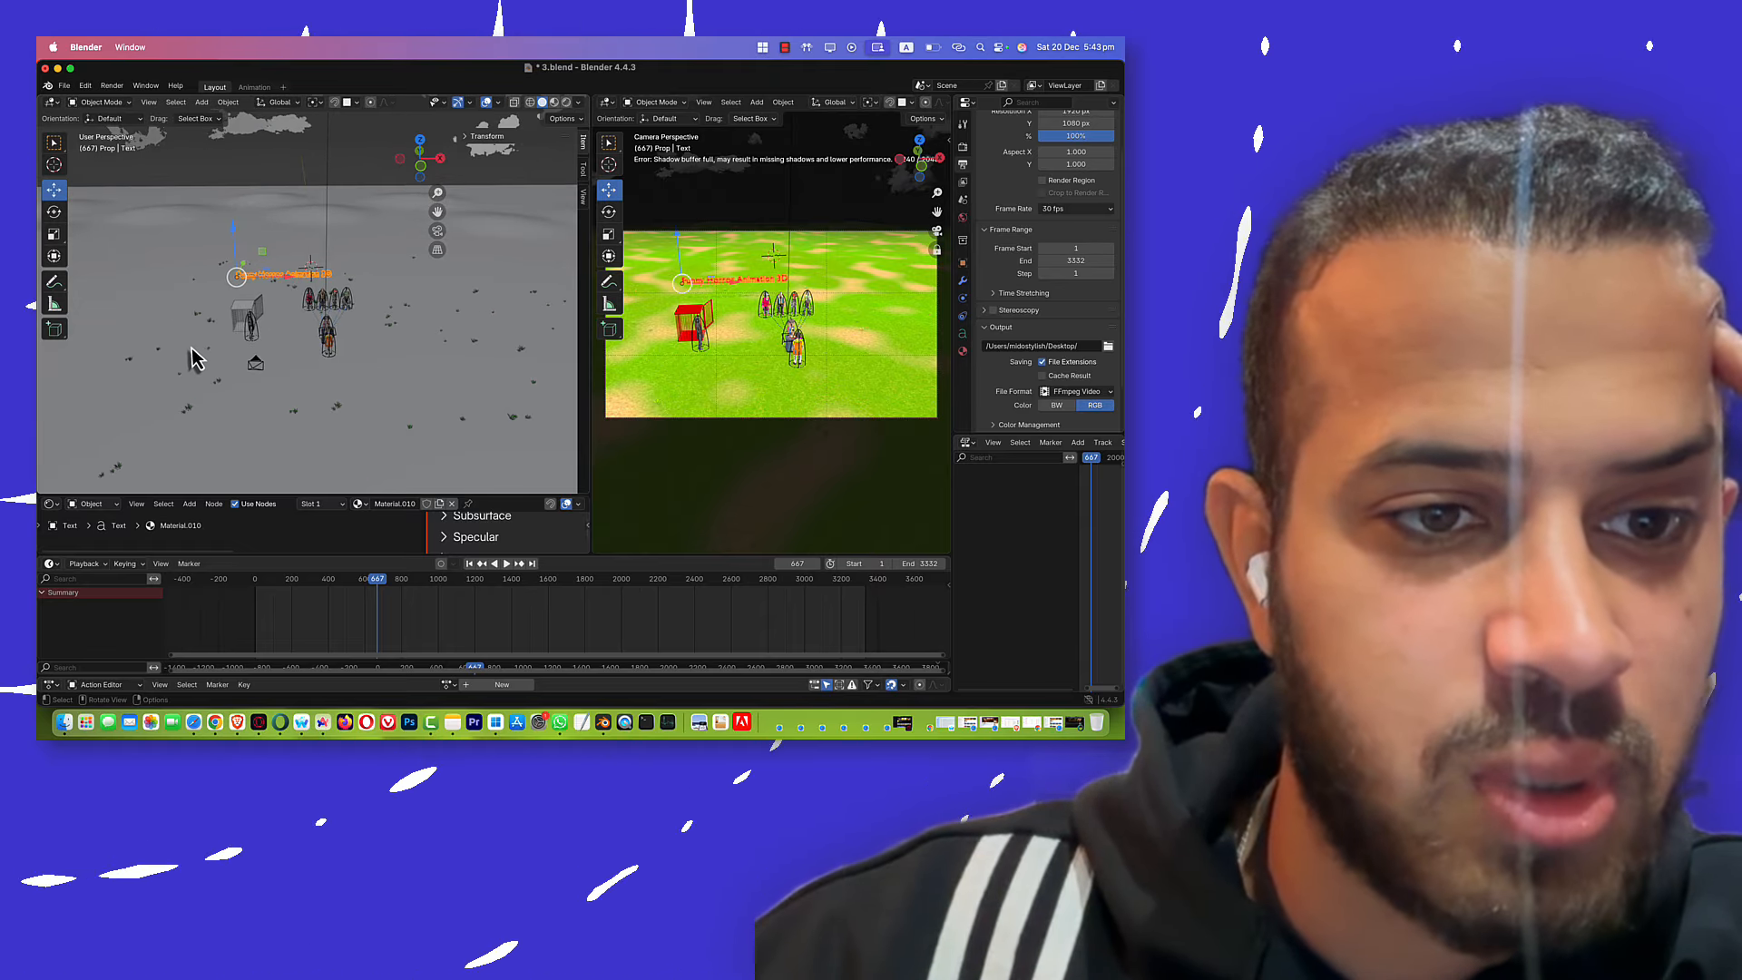
pyautogui.moveTo(193, 359); pyautogui.dragTo(390, 363, button='middle')
pyautogui.click(284, 317)
pyautogui.scroll(-2, 321, 620)
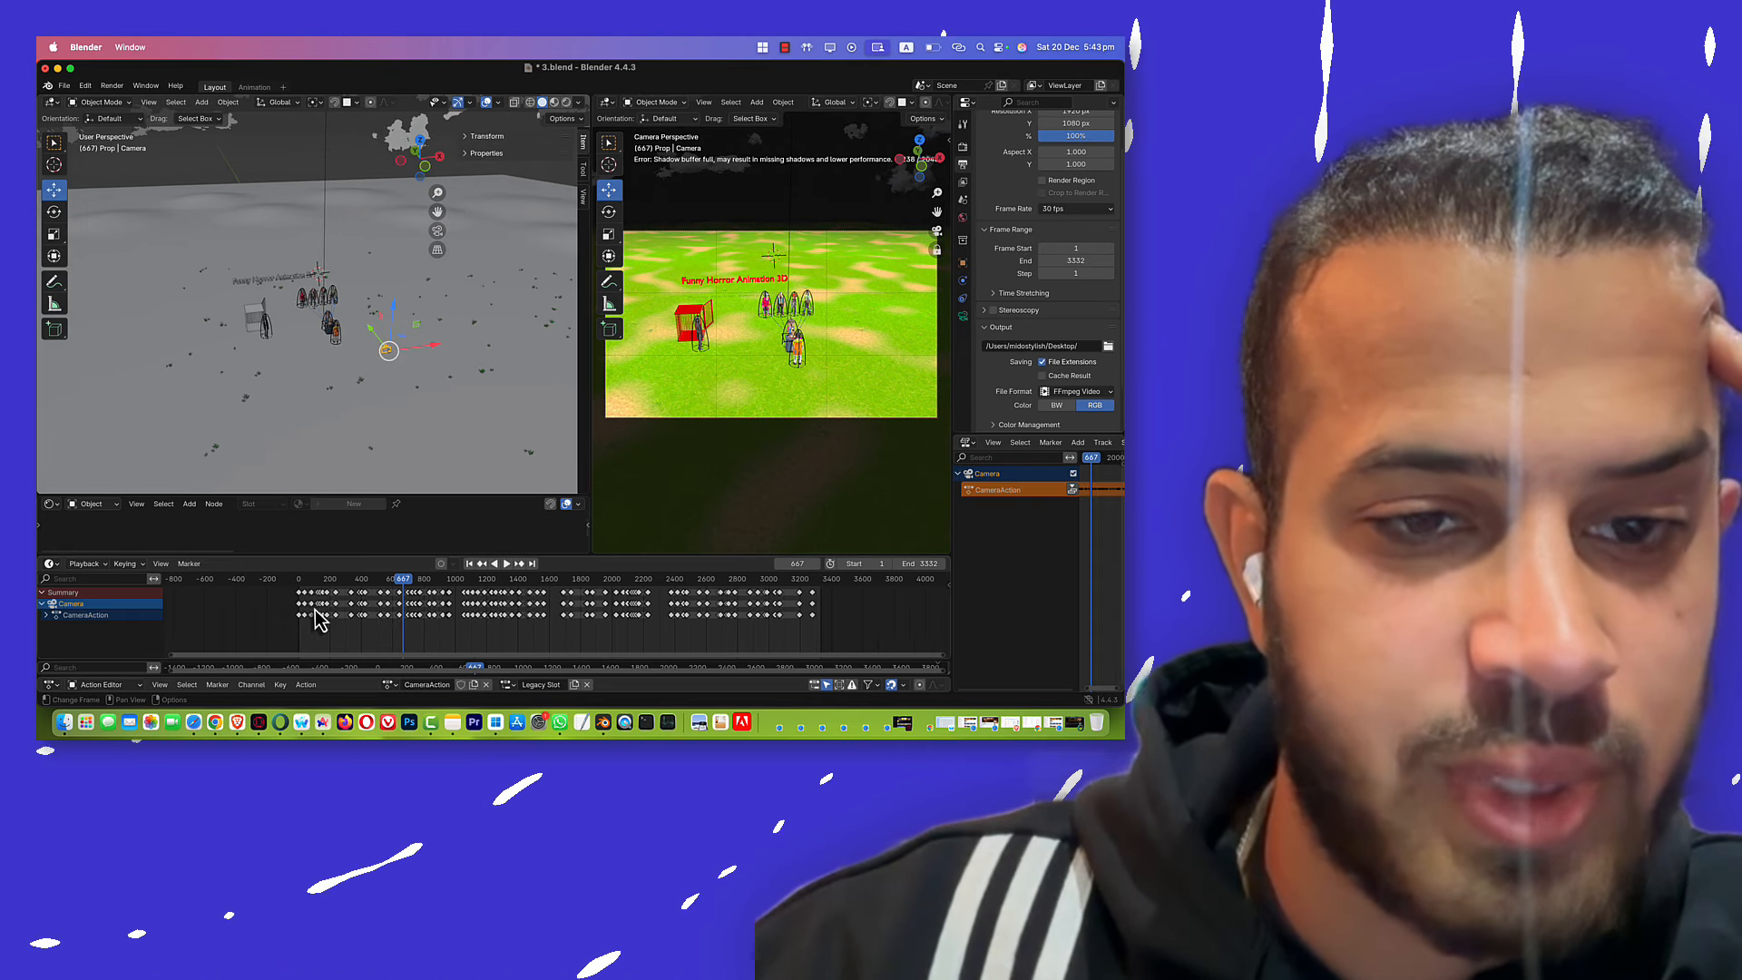
# Step: Check that the area with the camera's keyframes uses the Timeline editor and go to frame 1
pyautogui.scroll(3, 304, 622)
pyautogui.moveTo(280, 622); pyautogui.dragTo(306, 624, button='middle')
pyautogui.scroll(-2, 306, 624)
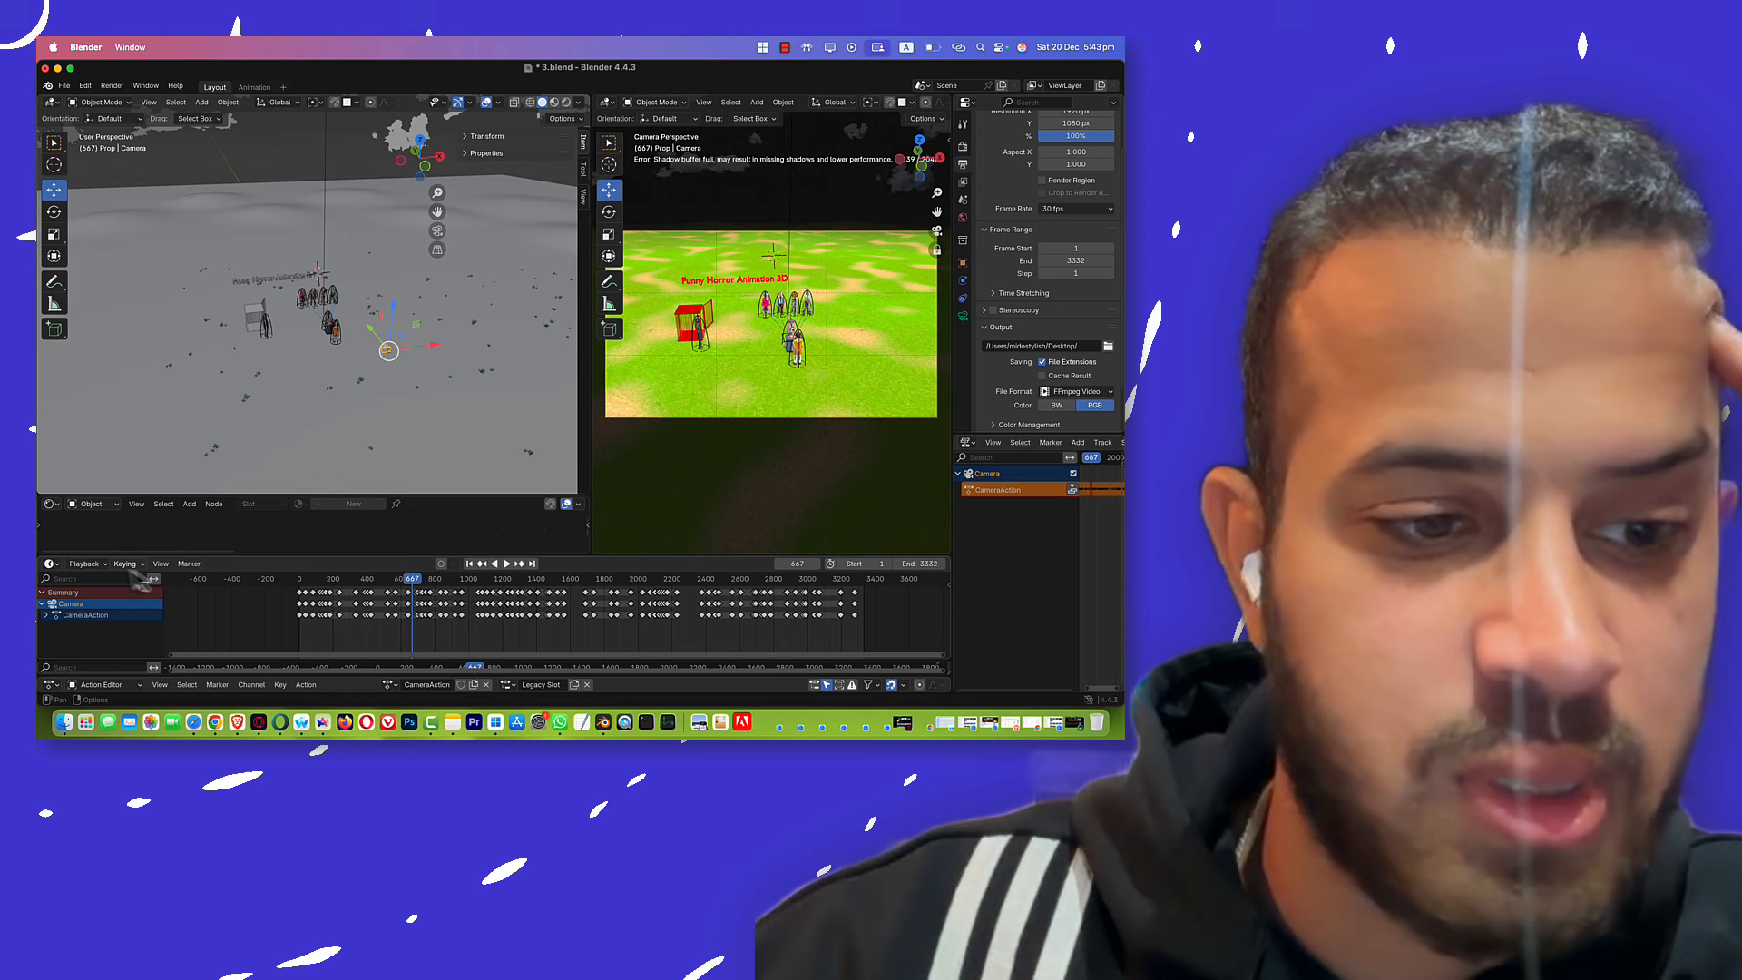
pyautogui.click(53, 564)
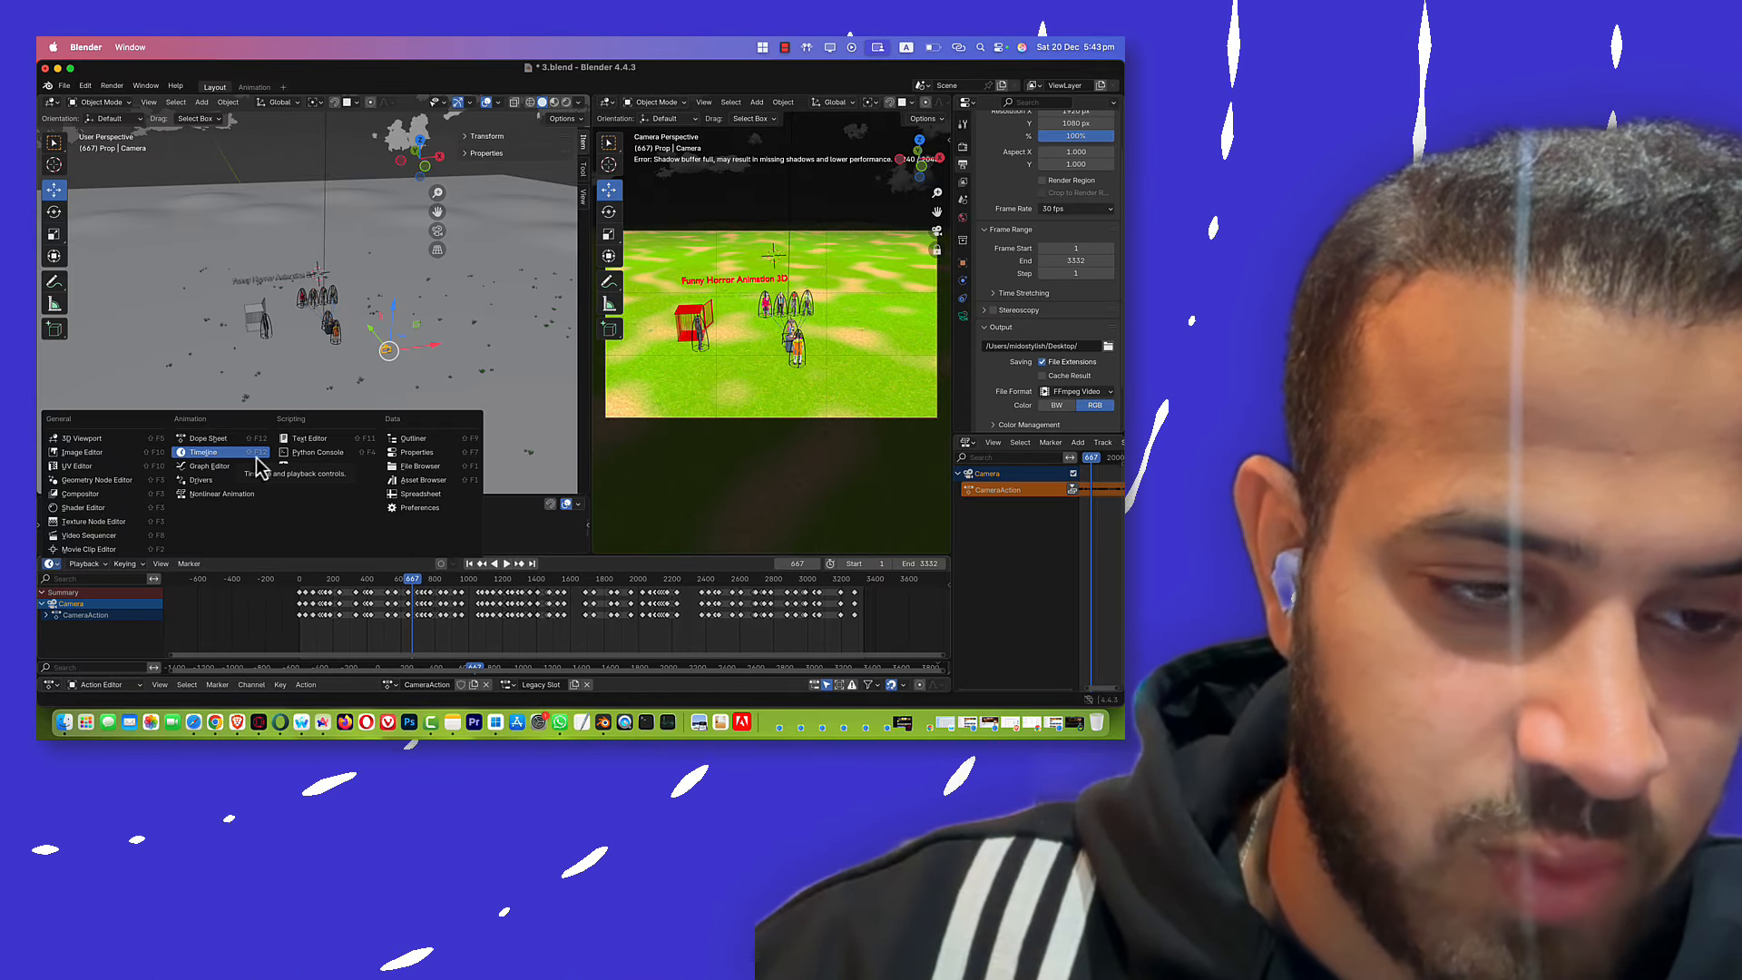
pyautogui.click(301, 581)
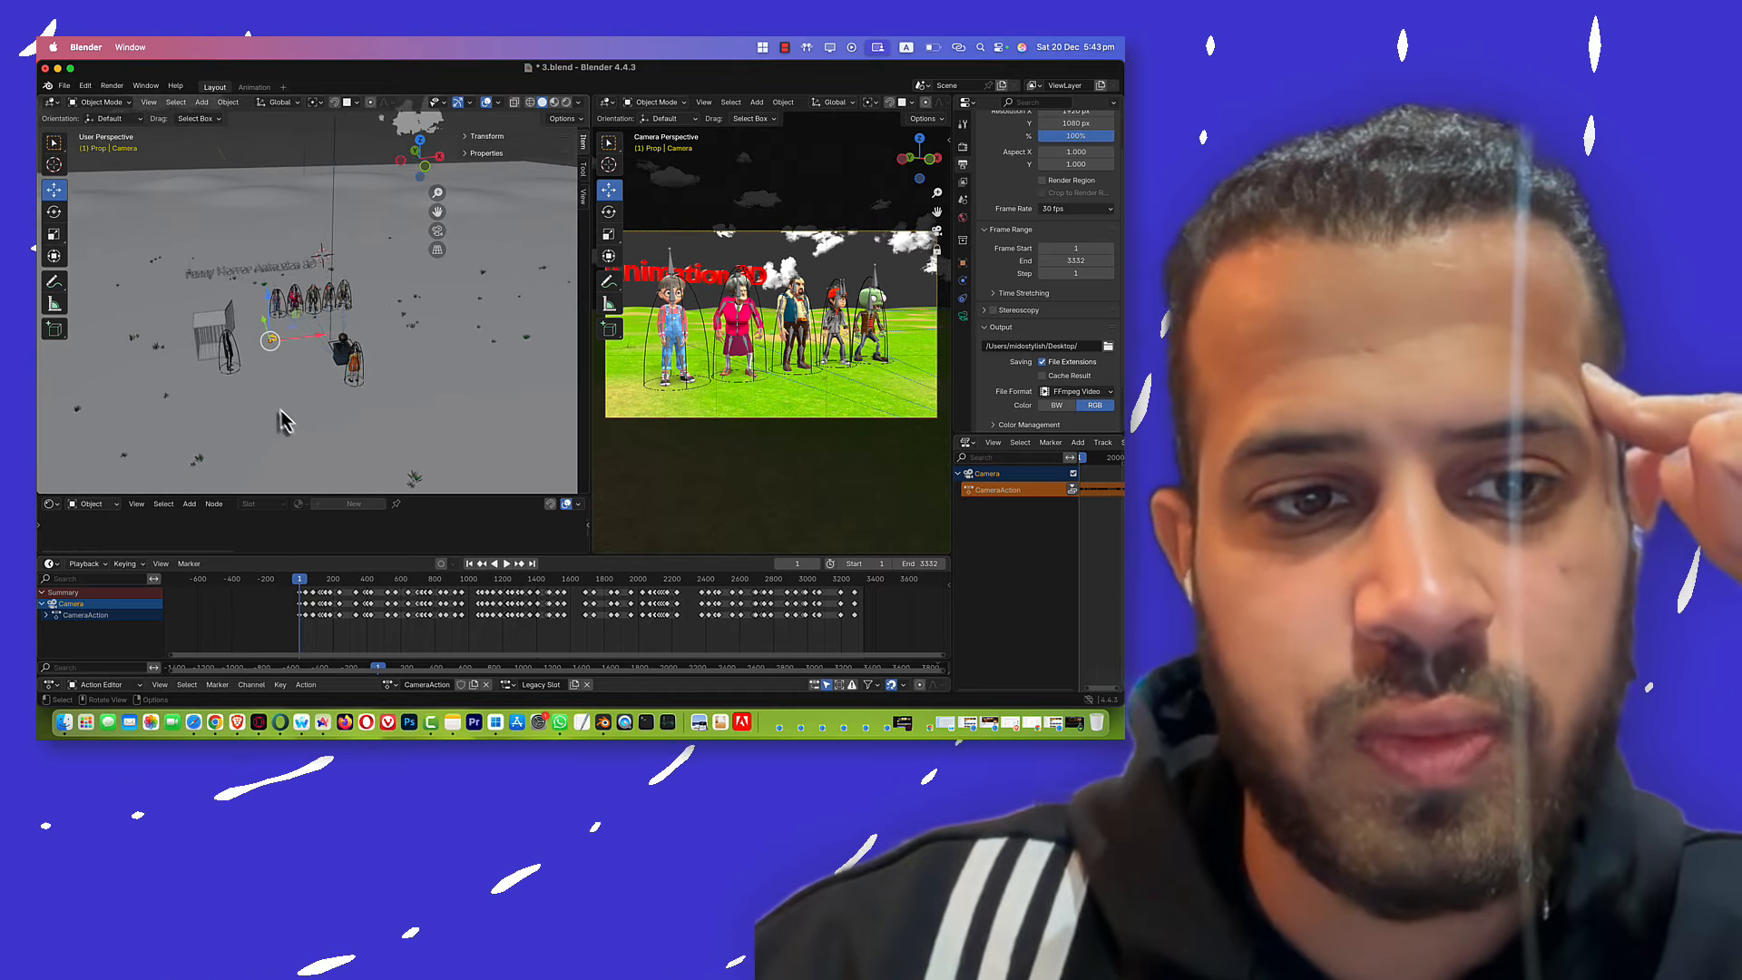
# Step: Try reframing the camera's shot of the five lined-up characters at frame 1 by moving it nearer and farther
pyautogui.moveTo(284, 422); pyautogui.dragTo(355, 400, button='middle')
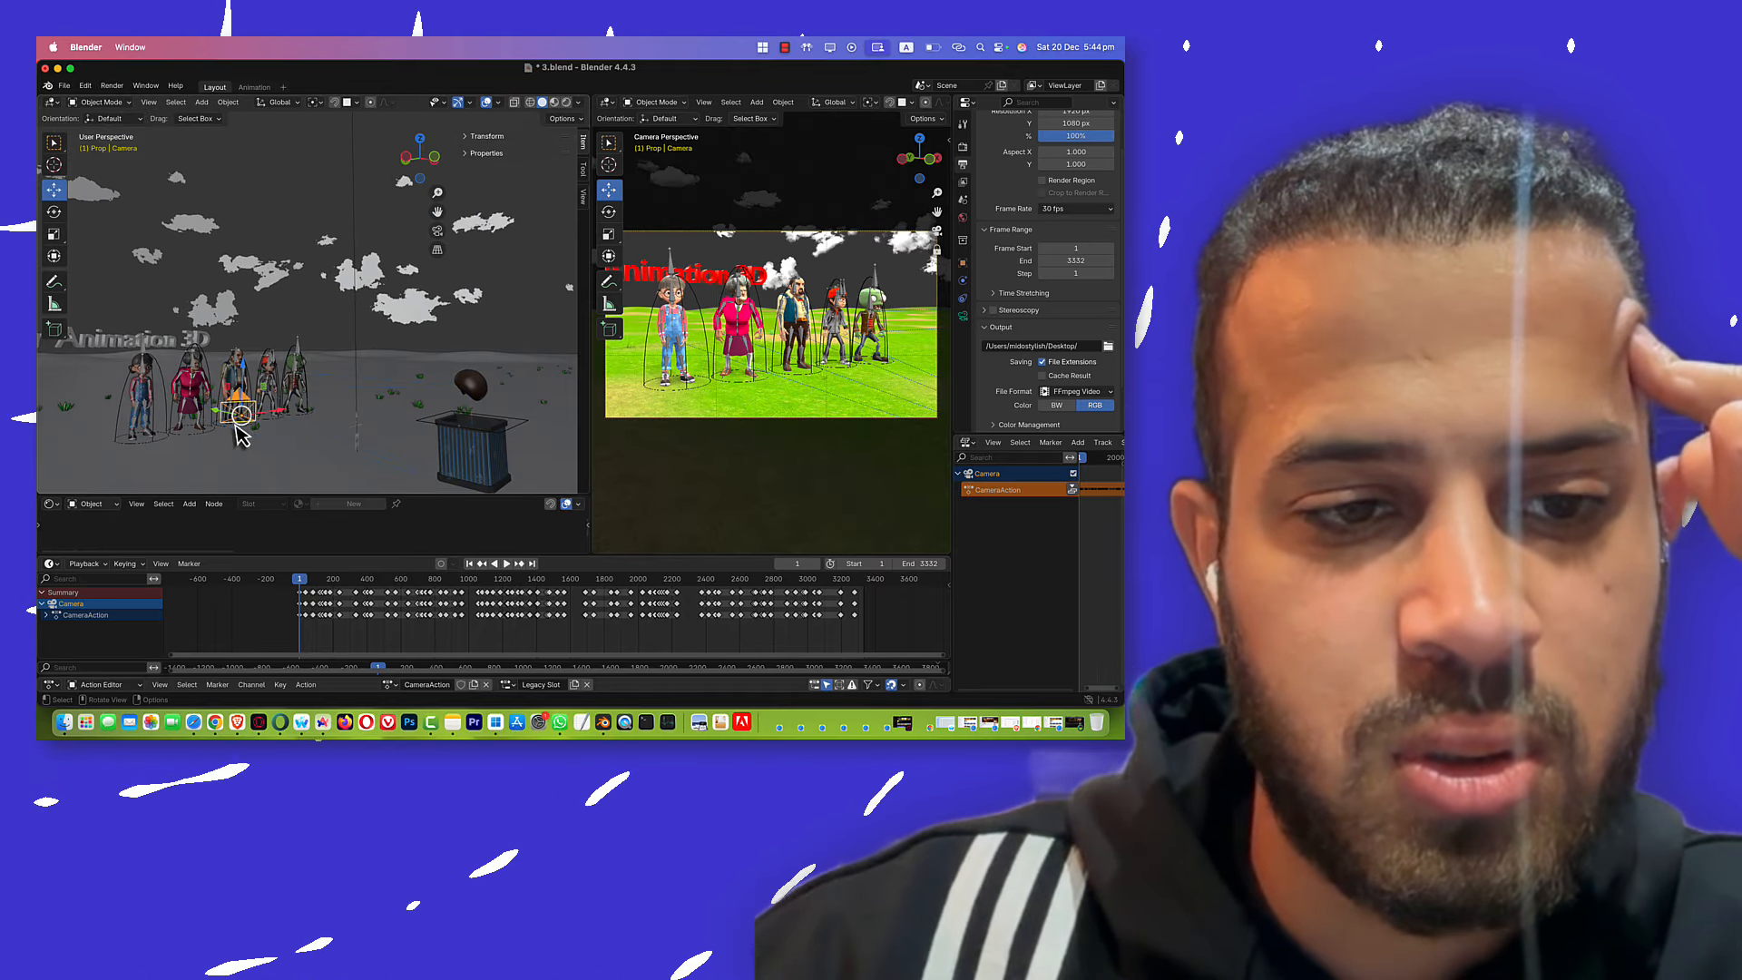
pyautogui.moveTo(778, 334); pyautogui.dragTo(751, 354, button='middle')
pyautogui.scroll(5, 755, 354)
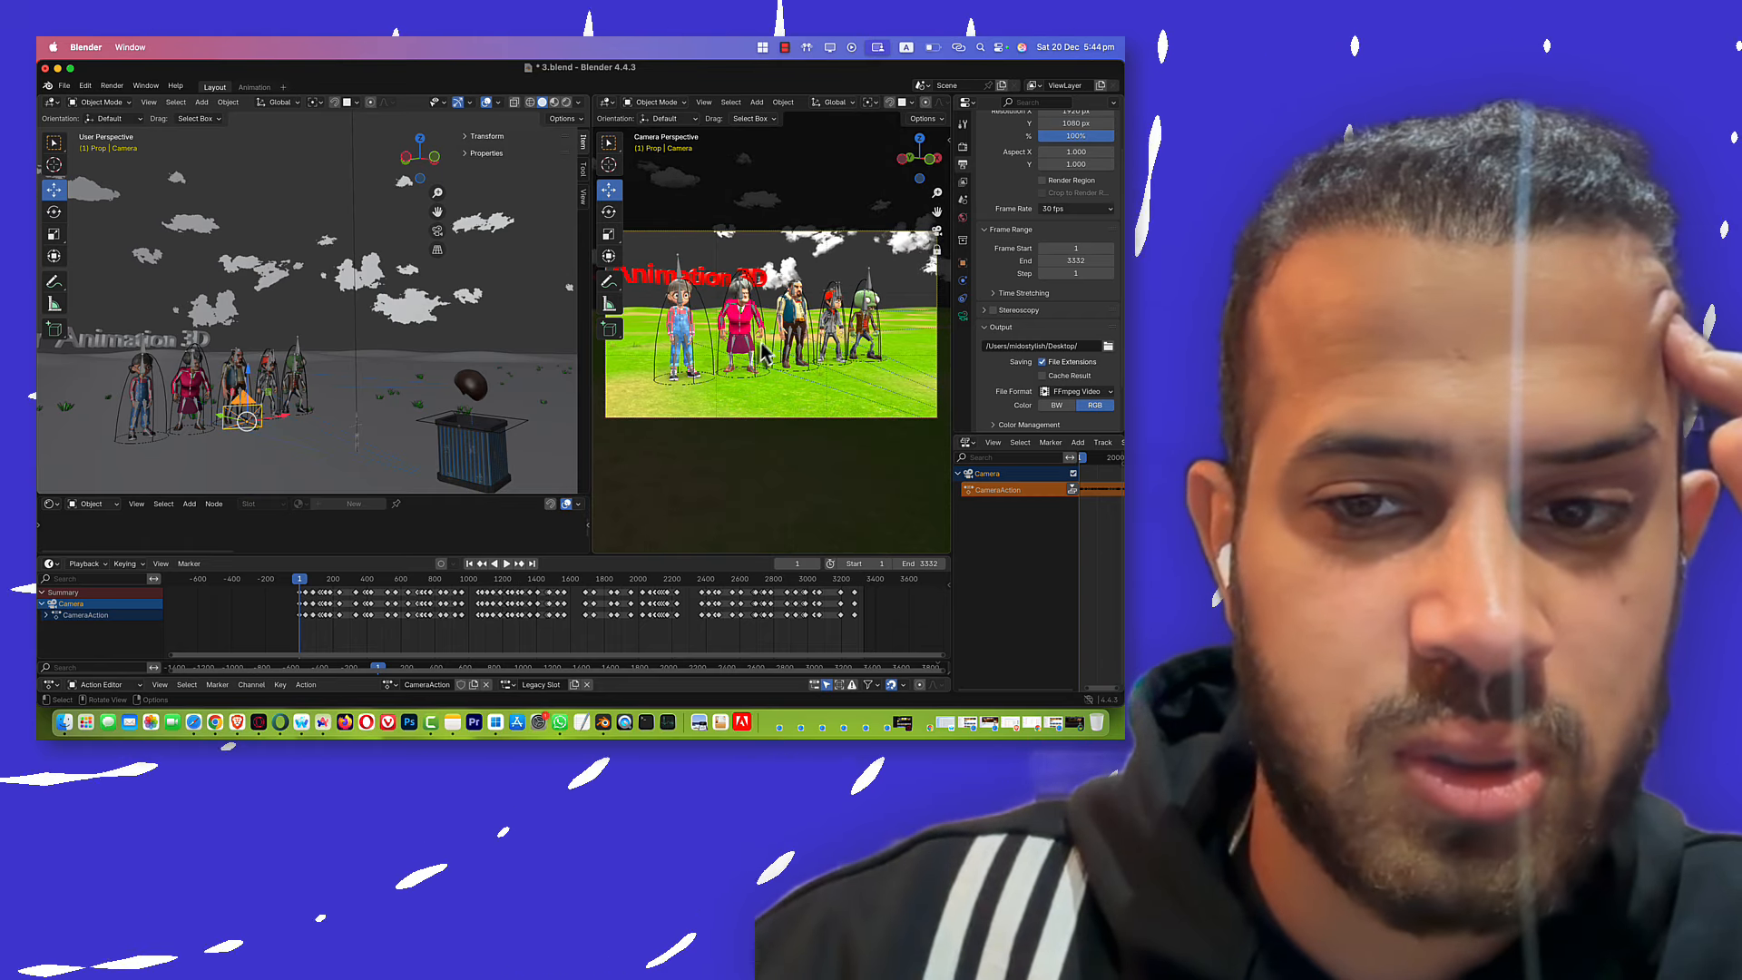
pyautogui.scroll(-5, 760, 355)
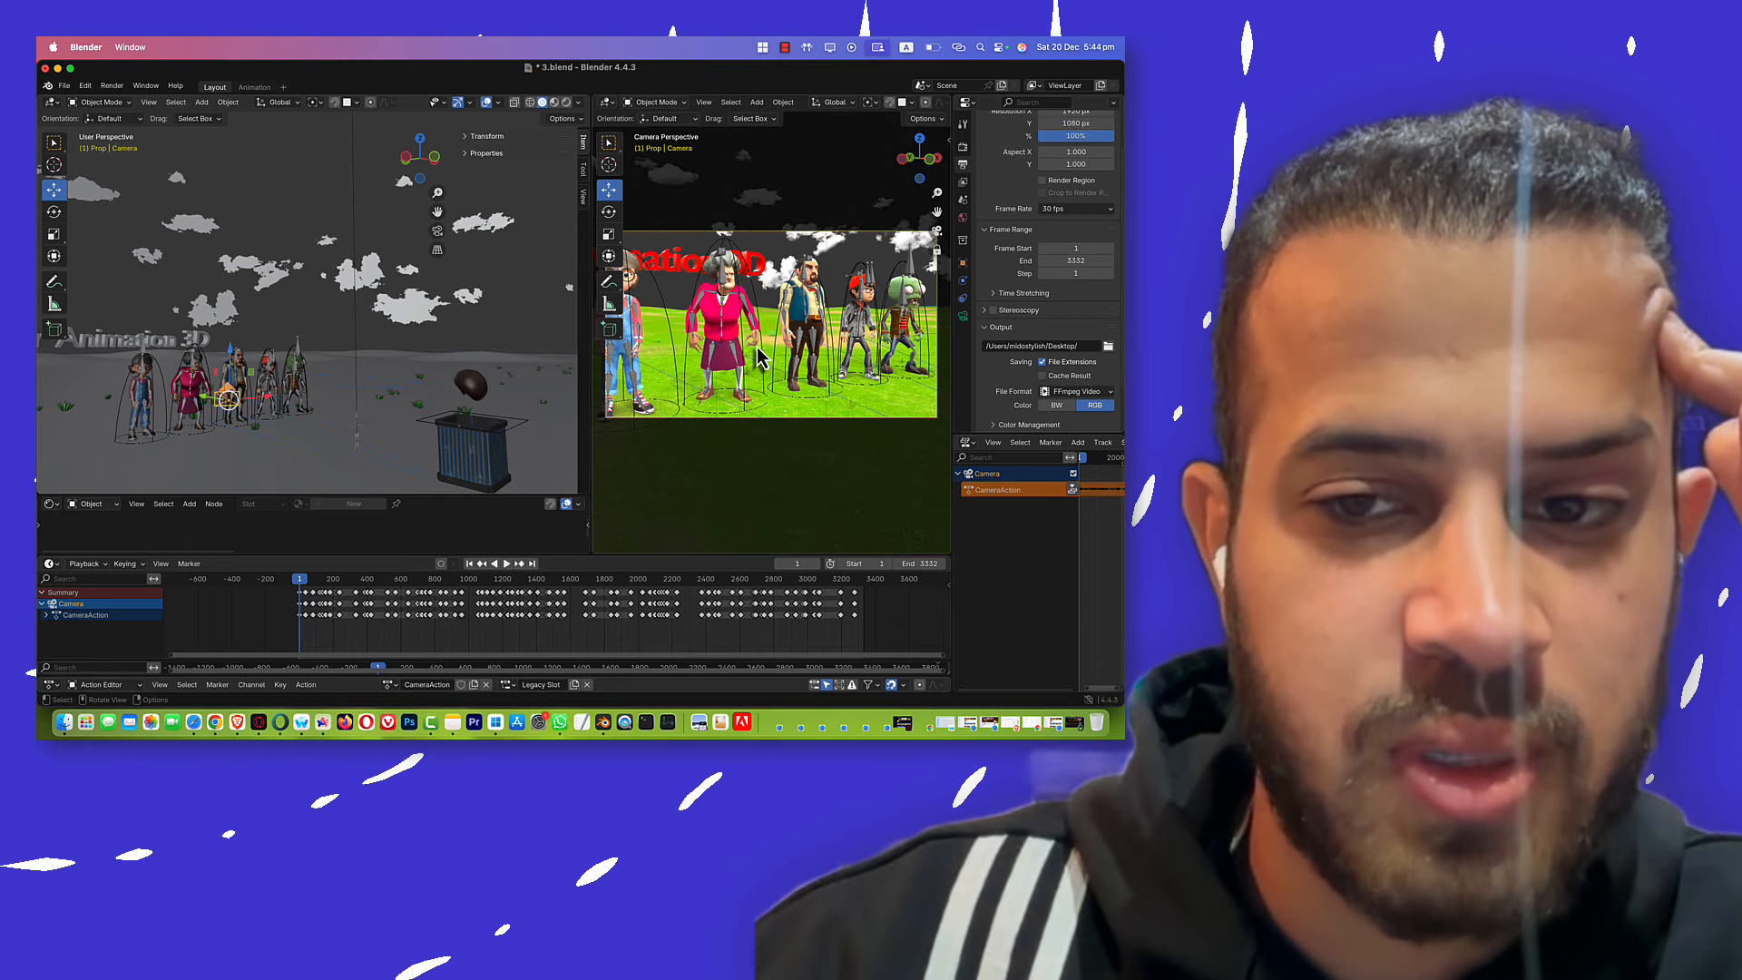
pyautogui.scroll(4, 761, 347)
pyautogui.scroll(-5, 761, 346)
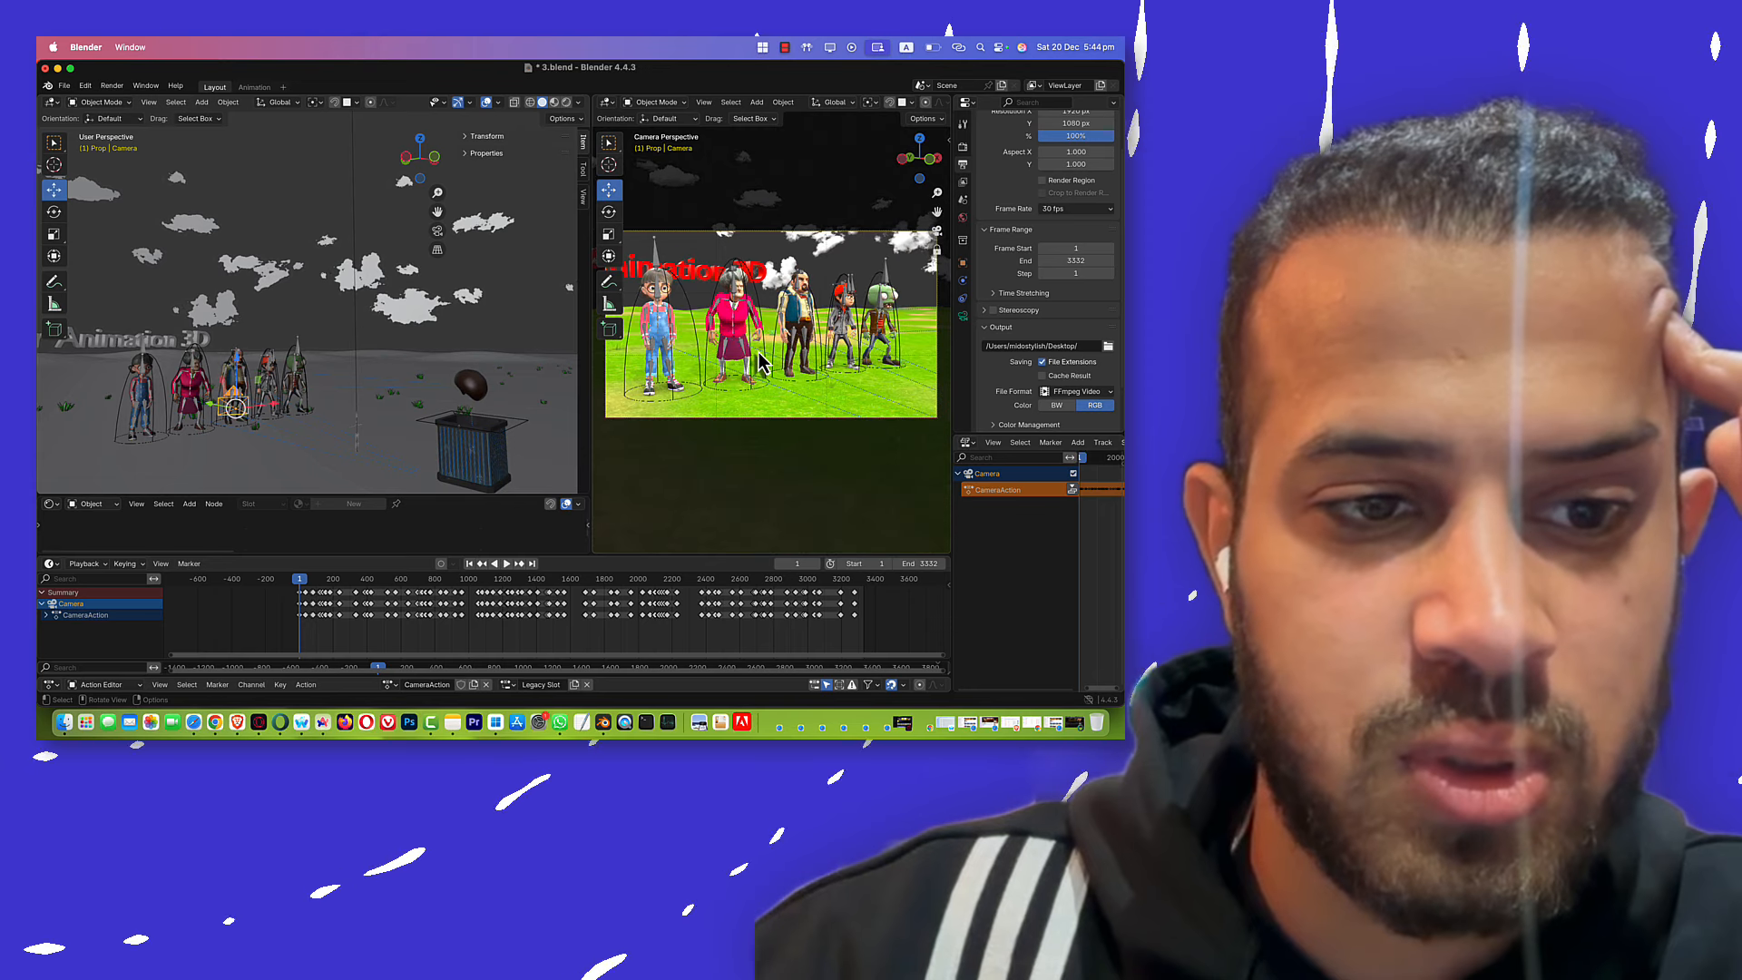
pyautogui.moveTo(266, 398); pyautogui.dragTo(257, 431, button='middle')
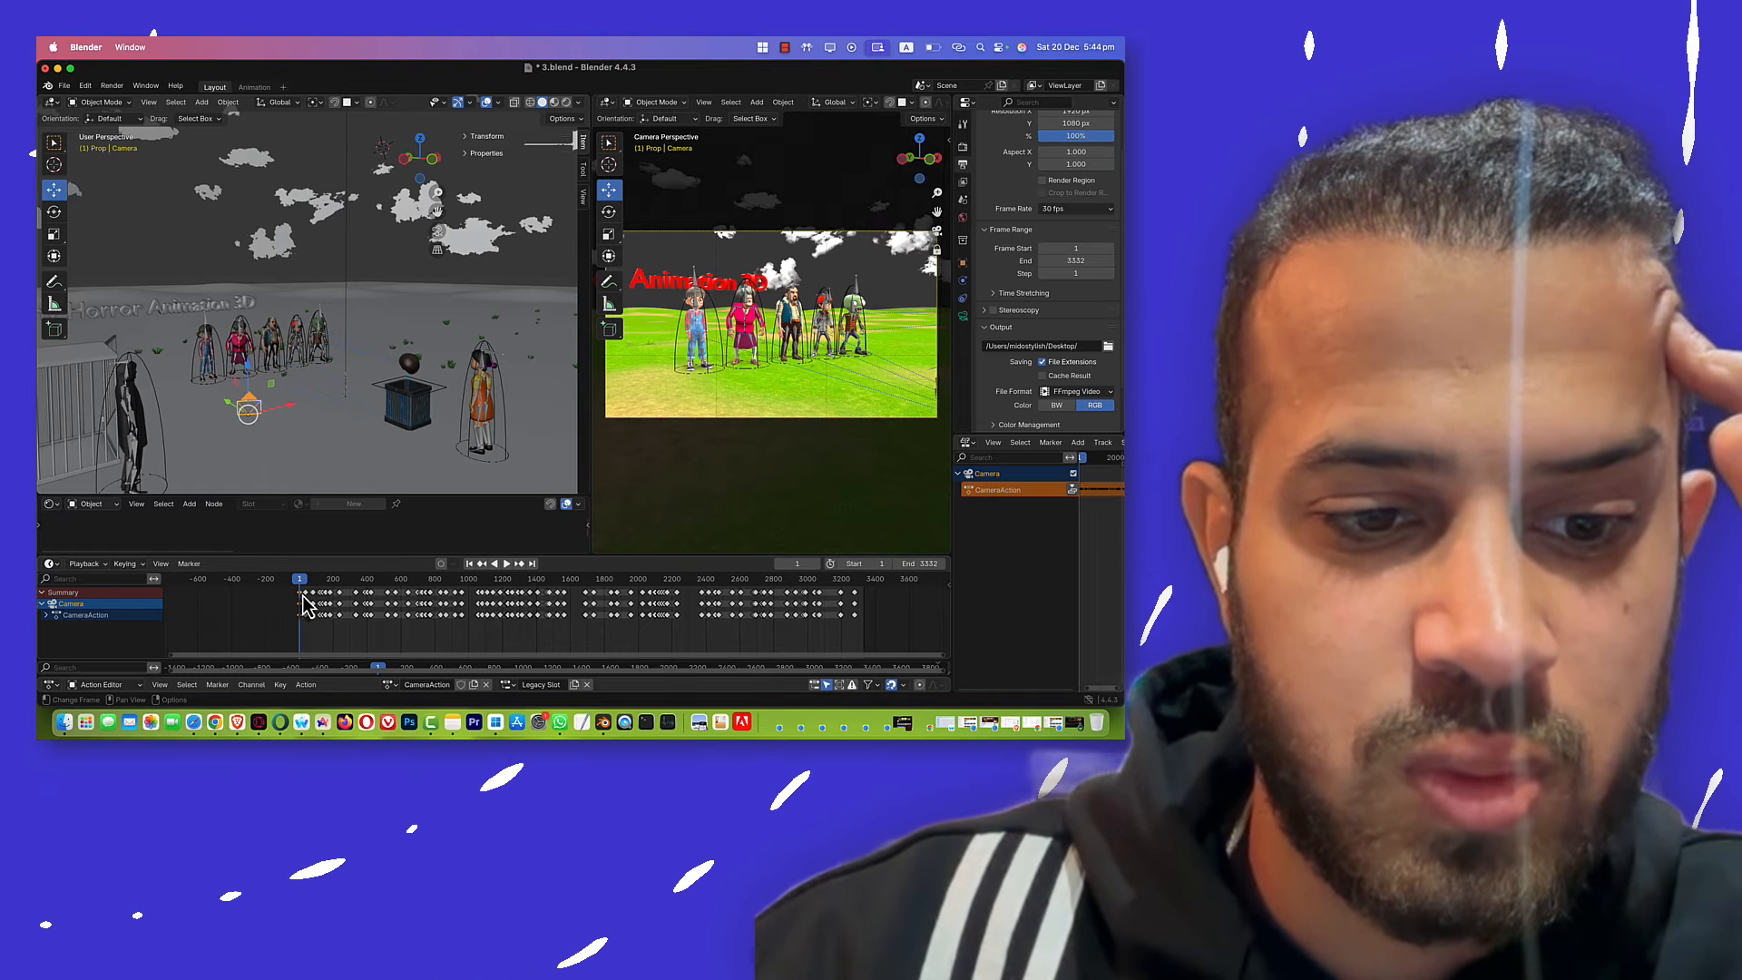
# Step: Play and scrub through the animation to review the camera shots up to frame 3052, and return to frame 1
pyautogui.press('space')
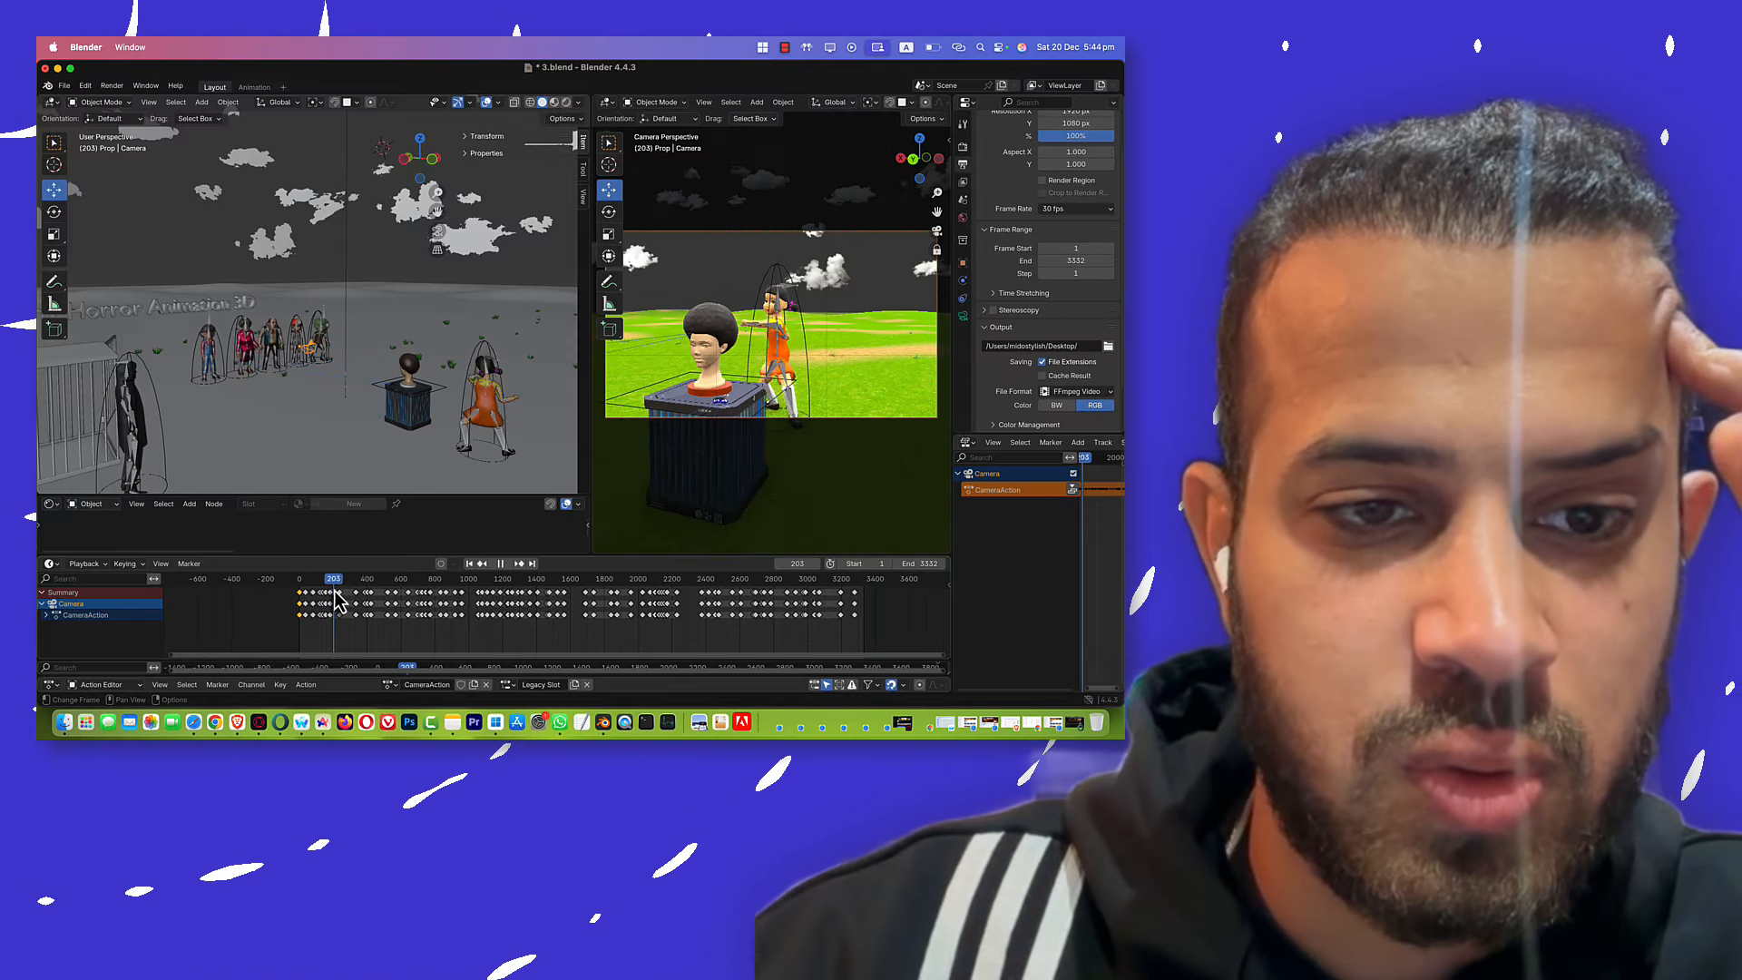
pyautogui.moveTo(355, 593); pyautogui.dragTo(515, 592)
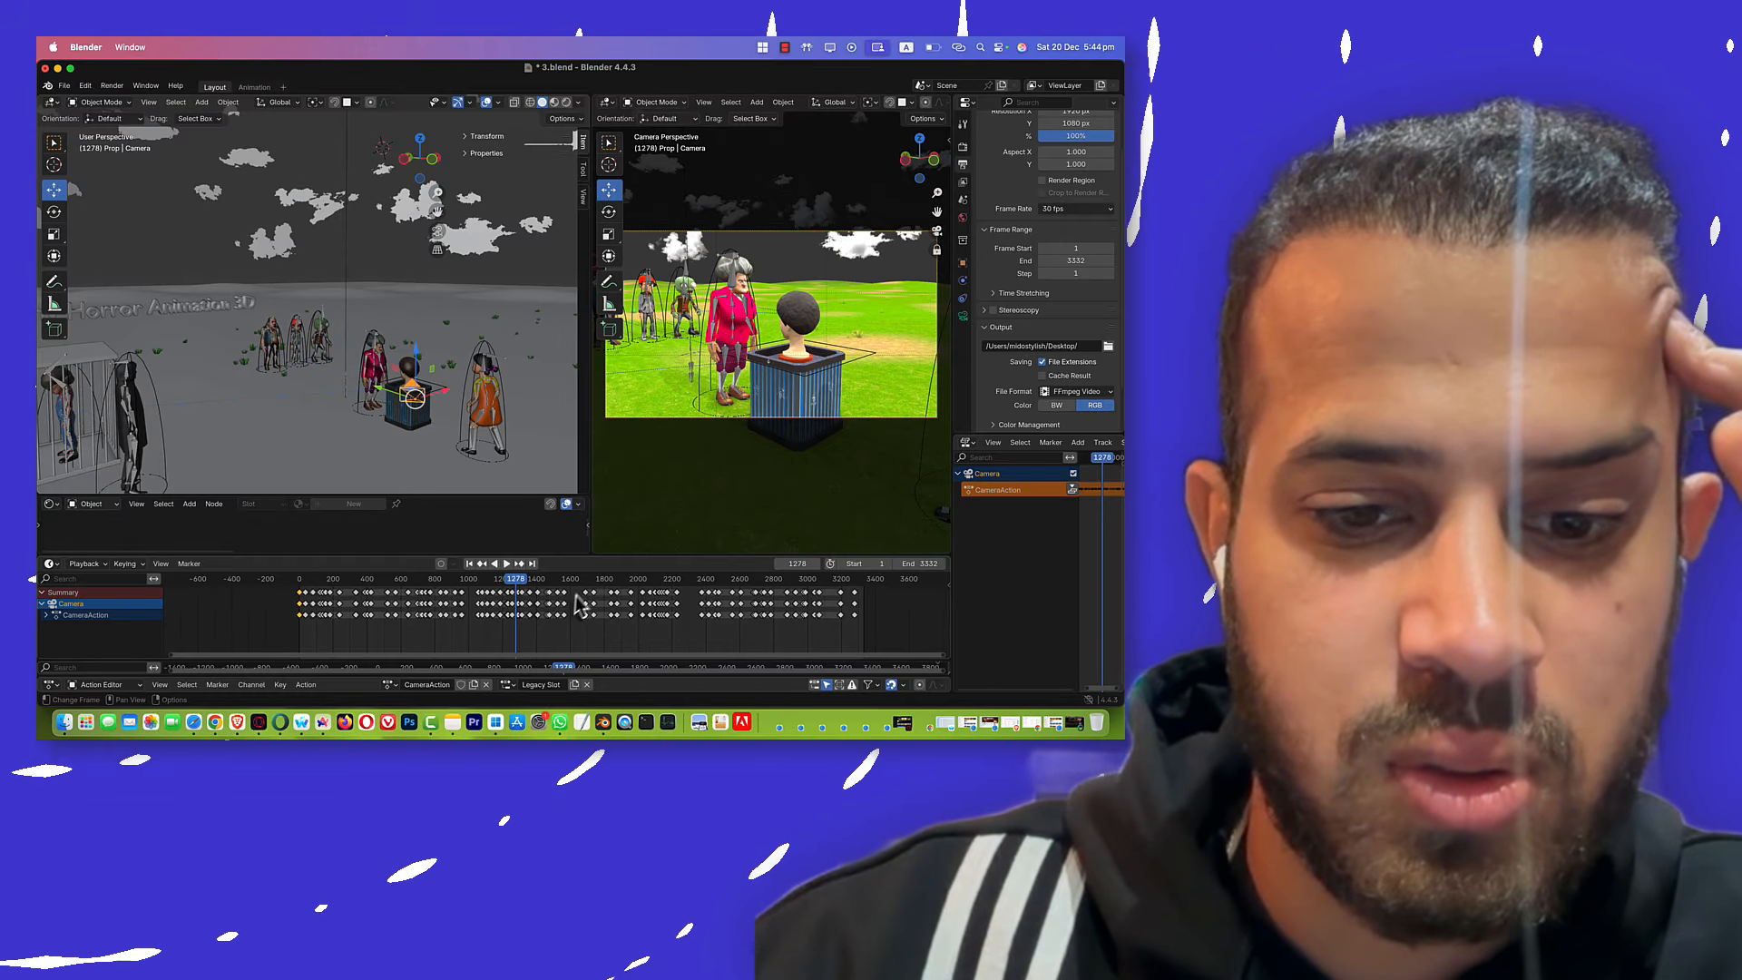
pyautogui.moveTo(577, 597); pyautogui.dragTo(474, 596, button='middle')
pyautogui.moveTo(419, 582); pyautogui.dragTo(942, 575)
pyautogui.click(713, 617)
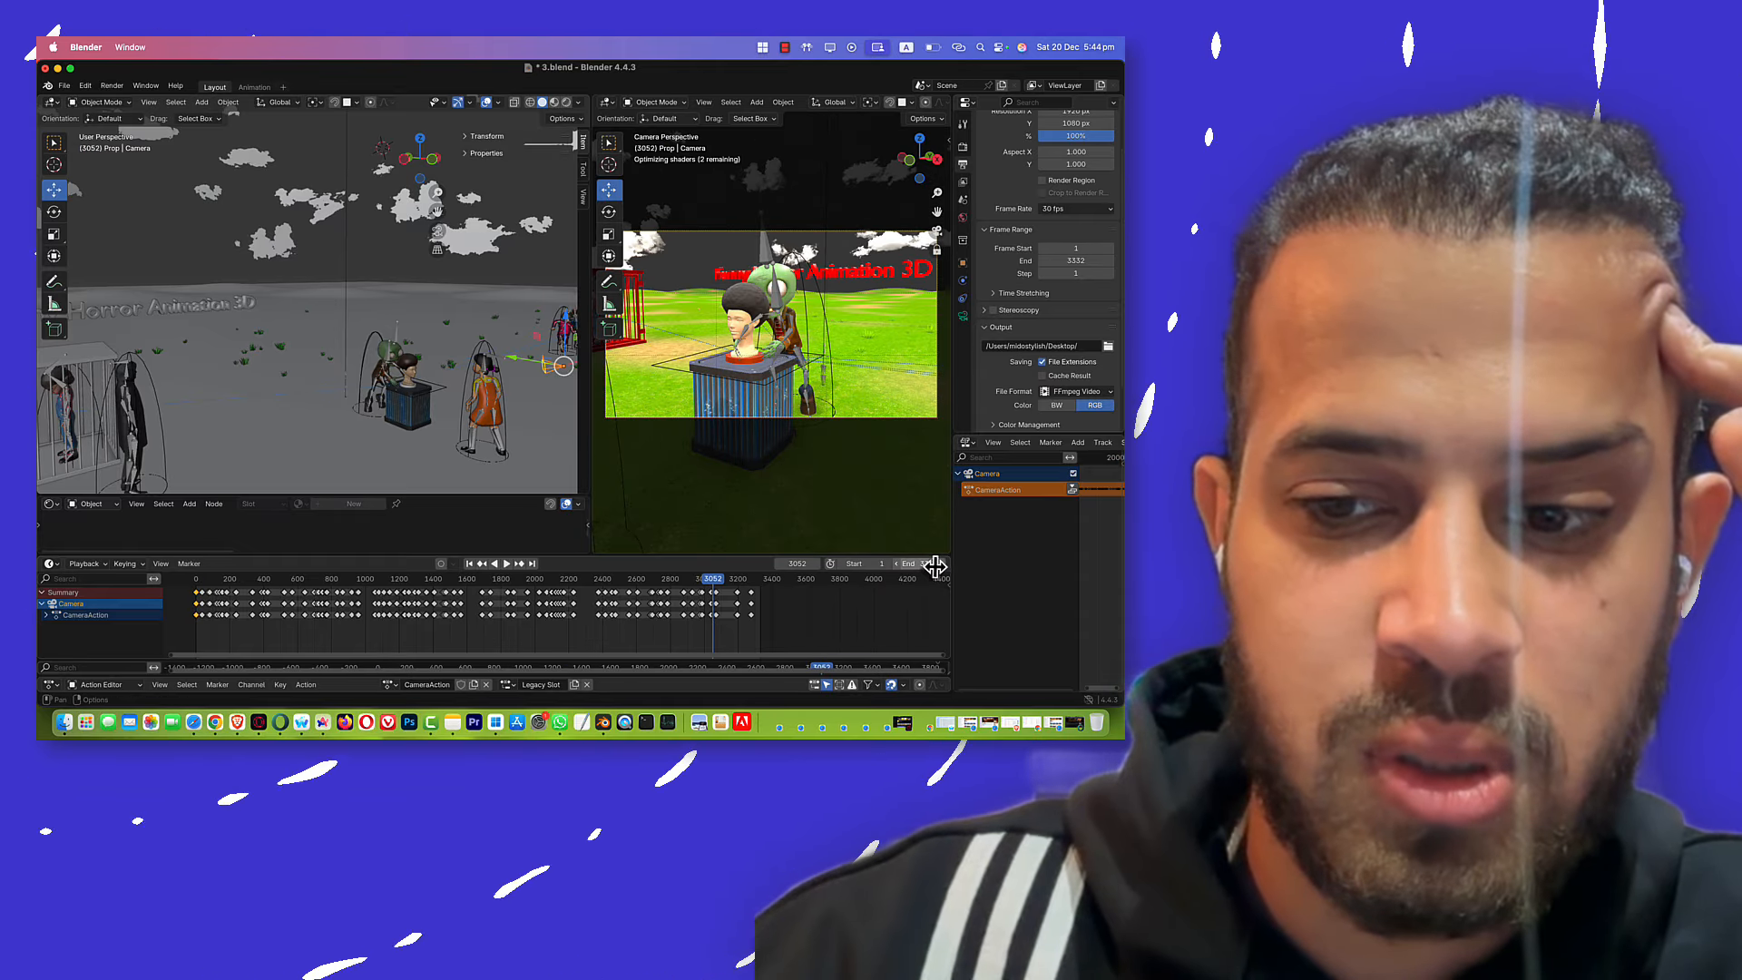
pyautogui.moveTo(715, 586); pyautogui.dragTo(200, 600)
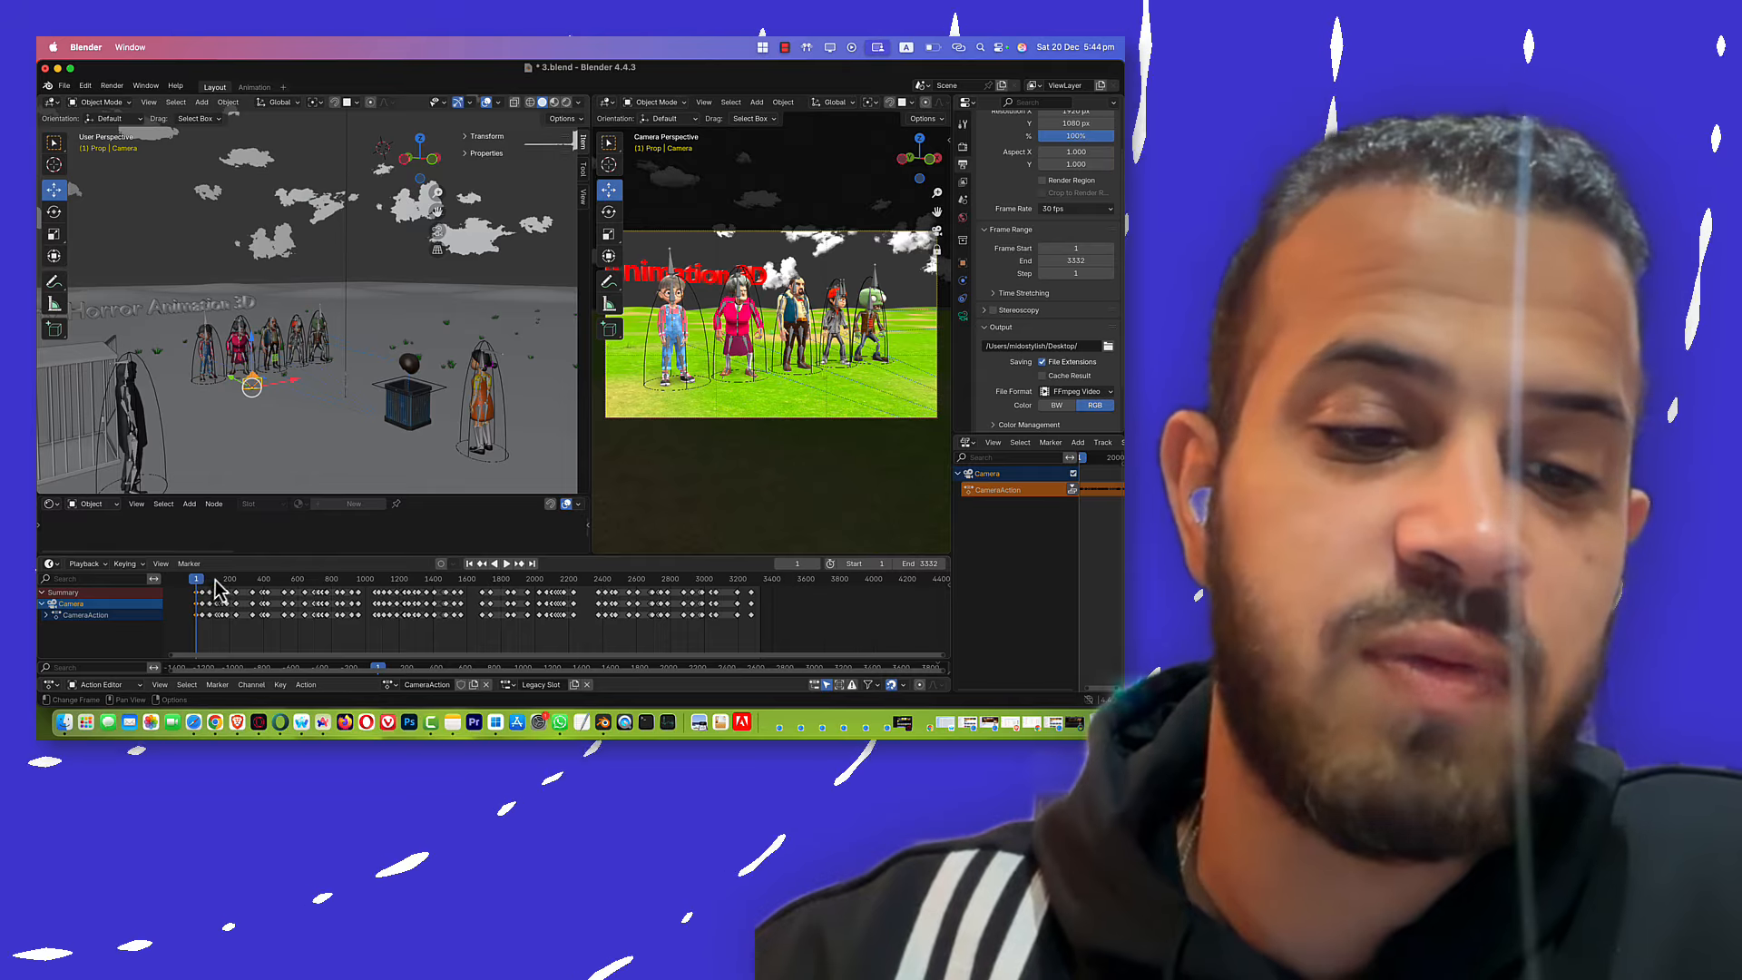
# Step: At frame 480, move the camera closer to the girl and the head on the bin, and insert a keyframe
pyautogui.hscroll(-3, 218, 590)
pyautogui.hscroll(-3, 238, 596)
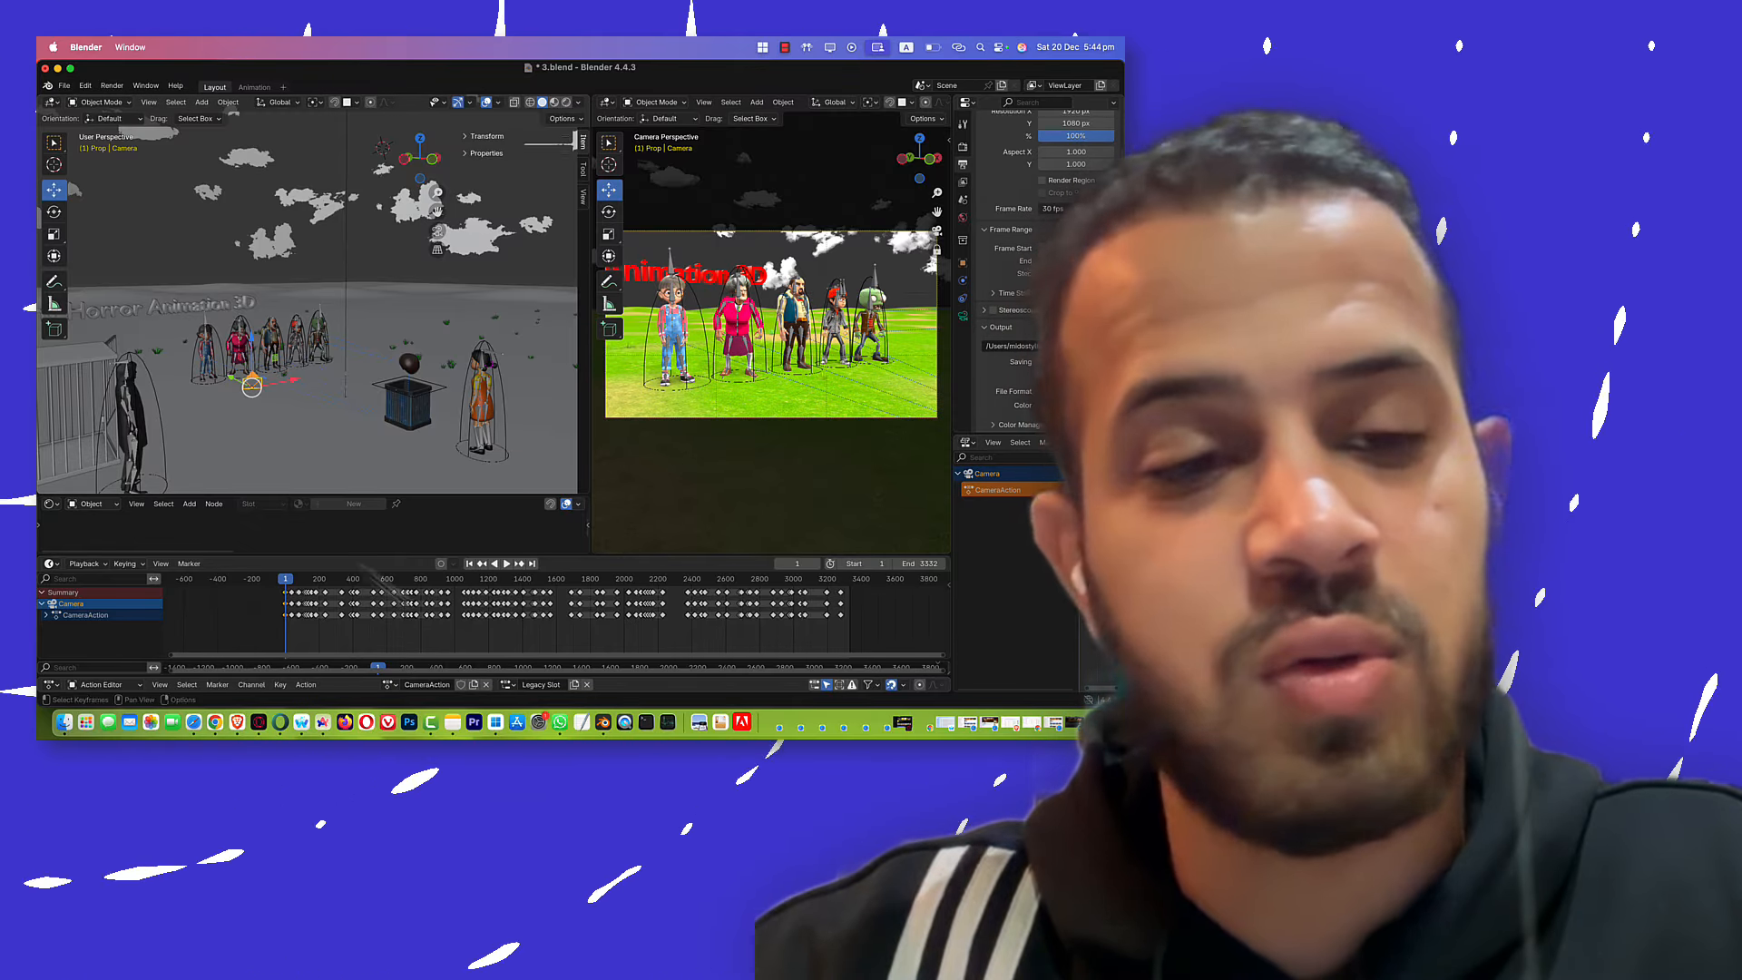
pyautogui.moveTo(289, 586); pyautogui.dragTo(370, 594)
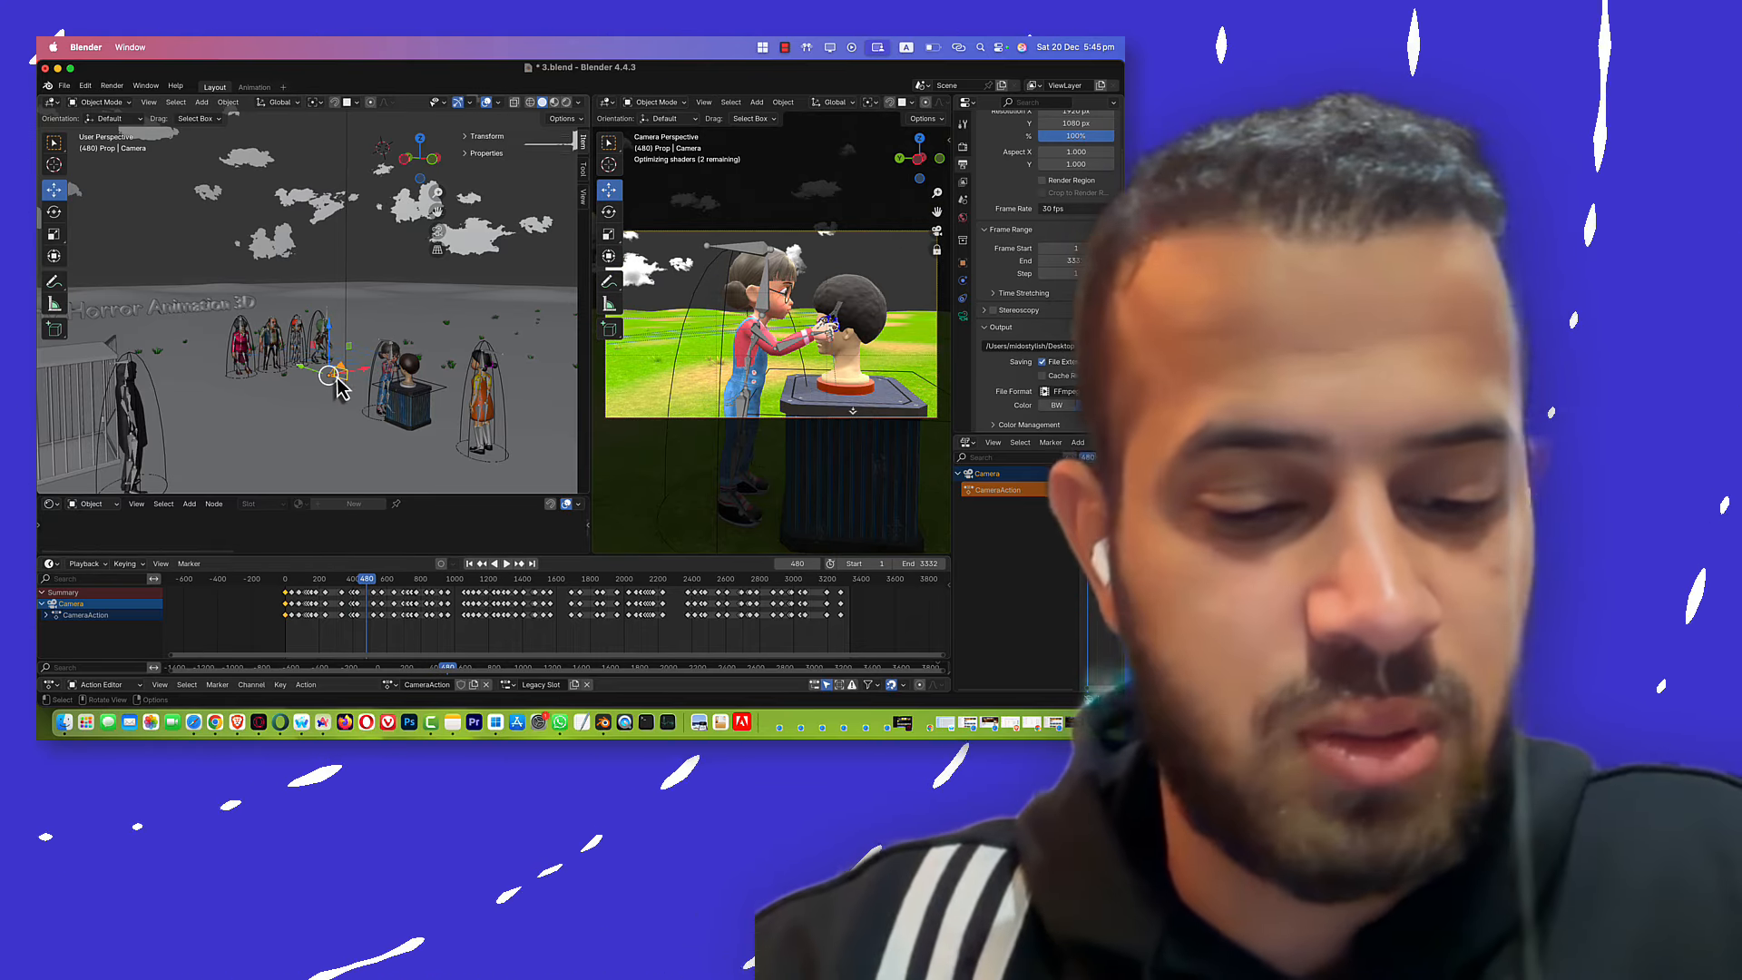
pyautogui.moveTo(360, 378)
pyautogui.mouseDown(button='middle')
pyautogui.moveTo(358, 432)
pyautogui.moveTo(360, 405)
pyautogui.moveTo(404, 401)
pyautogui.moveTo(374, 403)
pyautogui.moveTo(385, 390)
pyautogui.moveTo(359, 372)
pyautogui.mouseUp(button='middle')
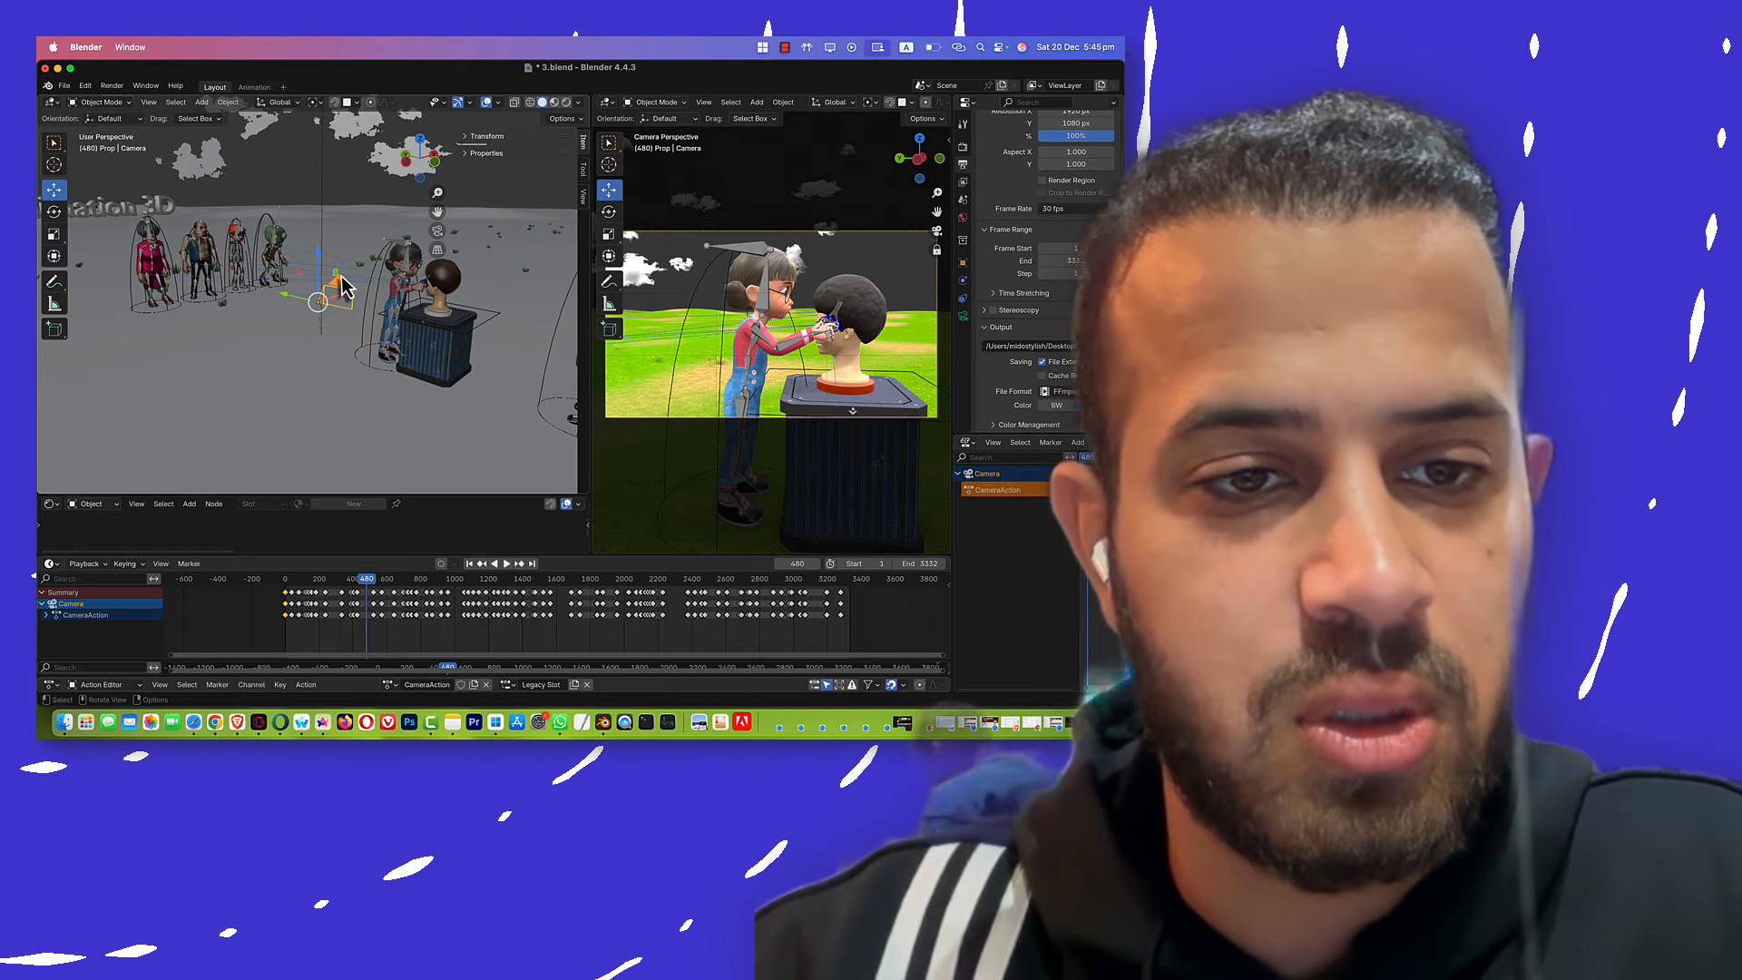
pyautogui.press('g')
pyautogui.press('y')
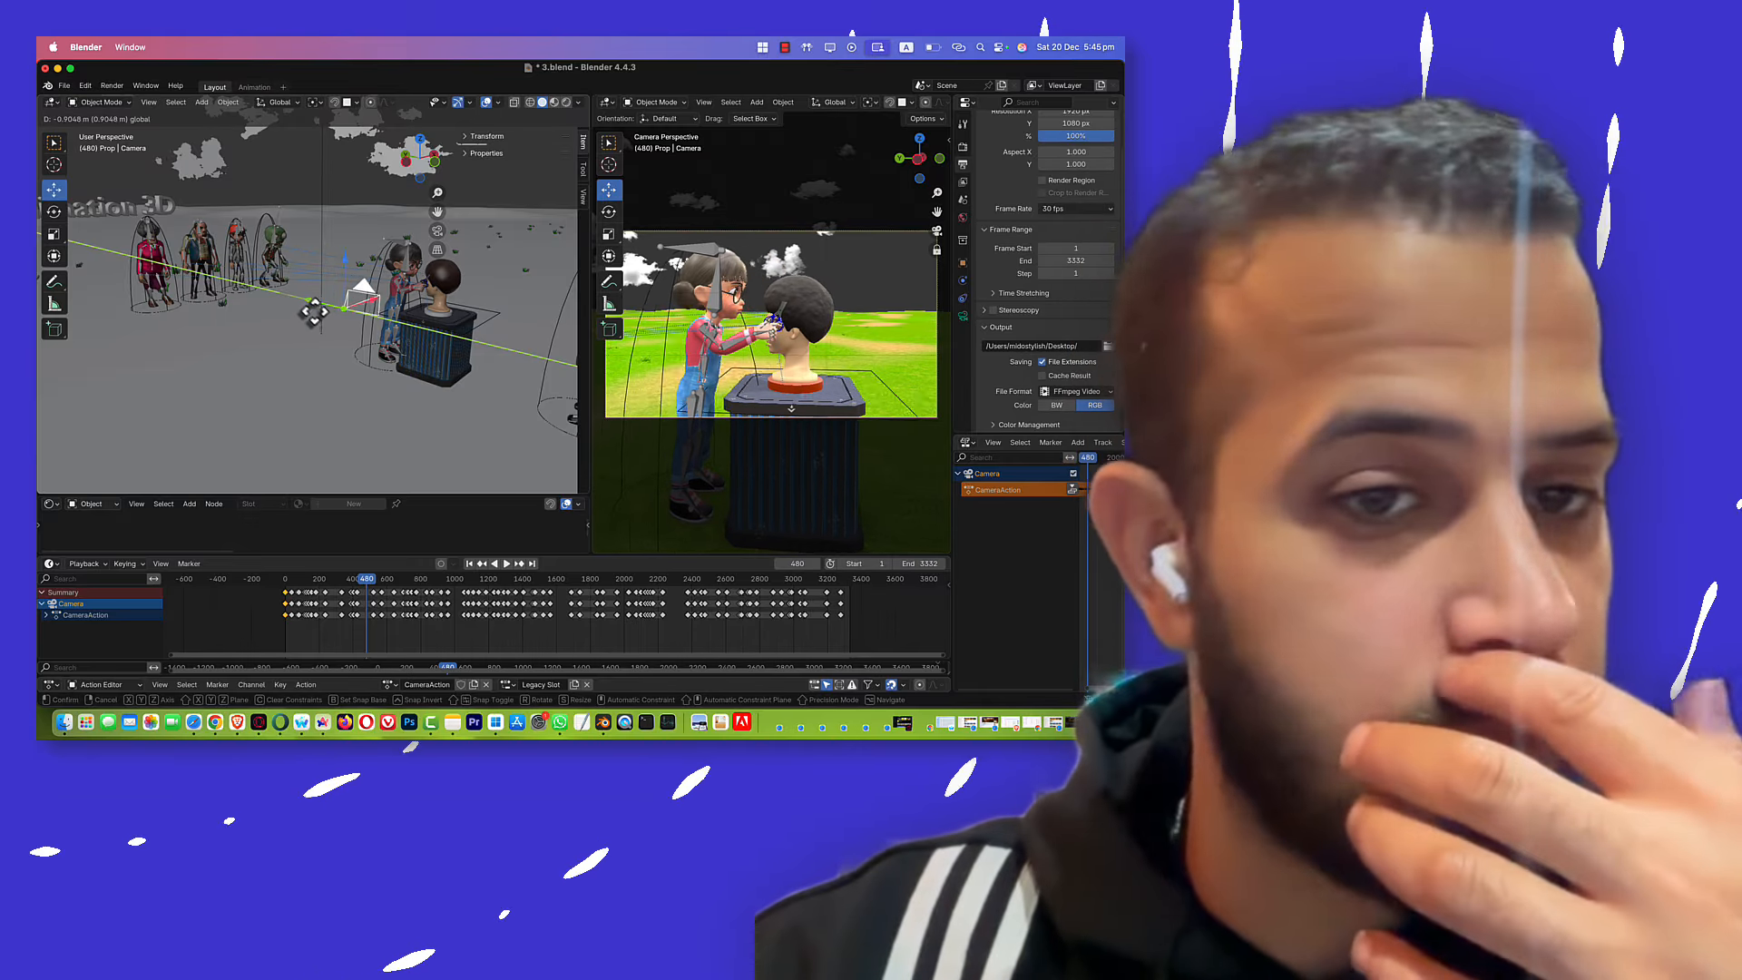
pyautogui.moveTo(314, 311); pyautogui.dragTo(225, 315)
pyautogui.moveTo(270, 242); pyautogui.dragTo(295, 274)
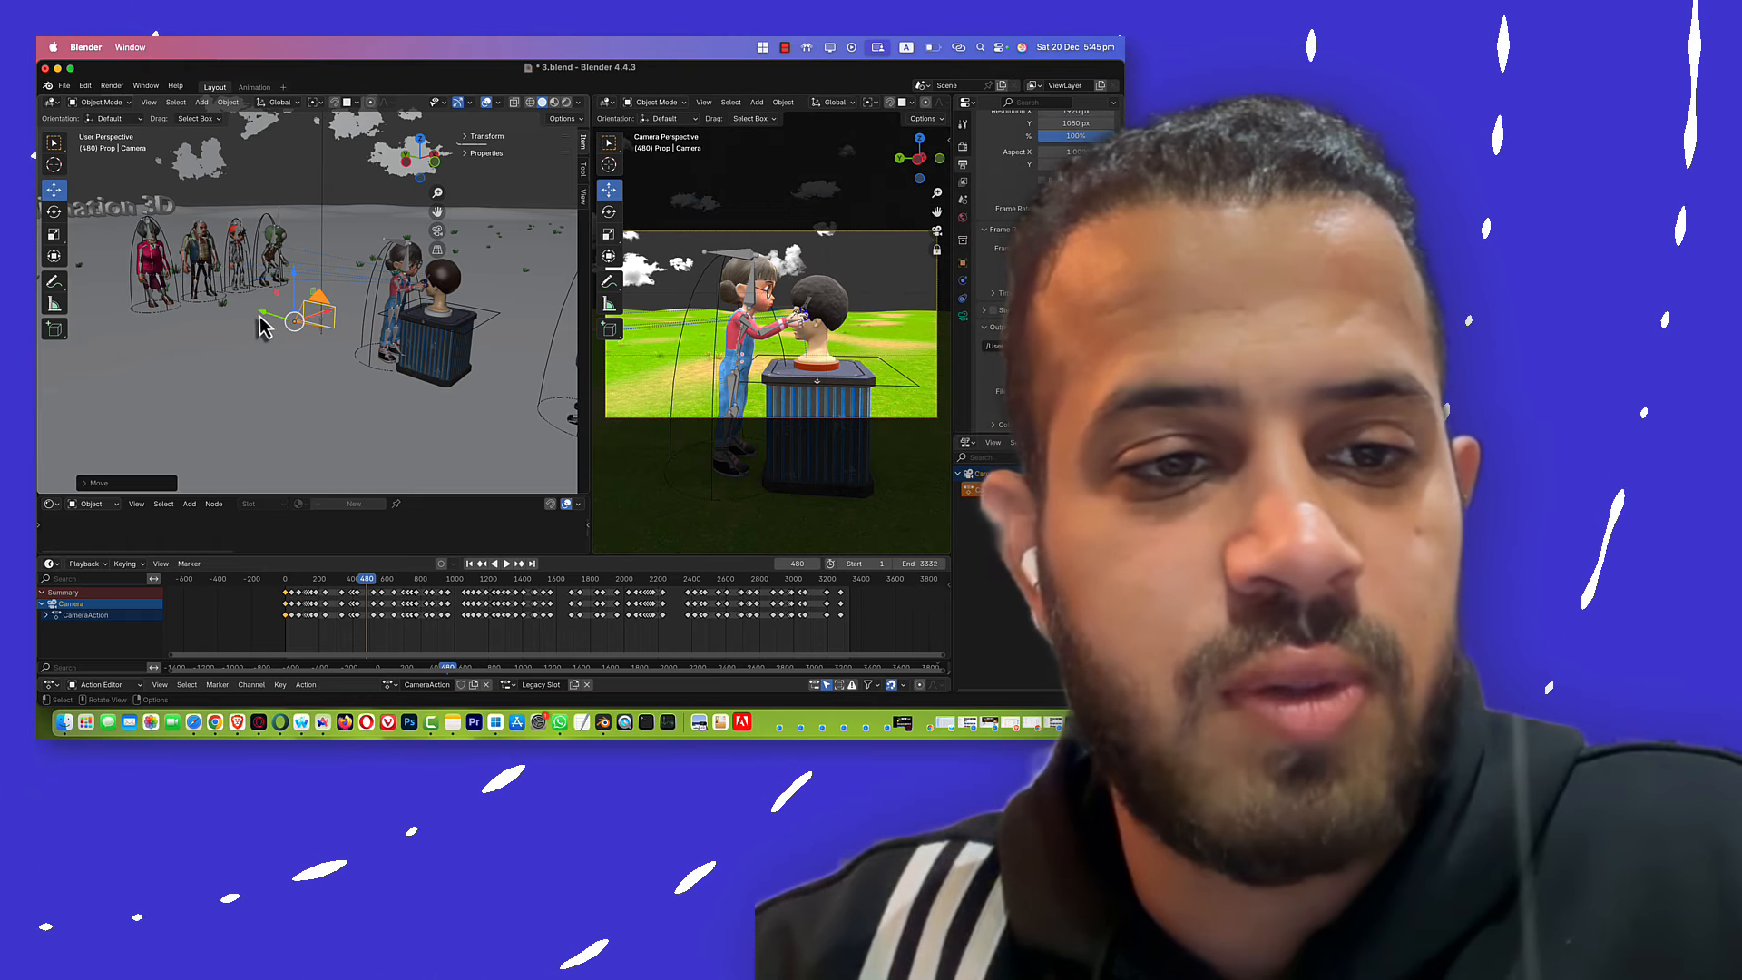
pyautogui.moveTo(263, 315); pyautogui.dragTo(387, 241)
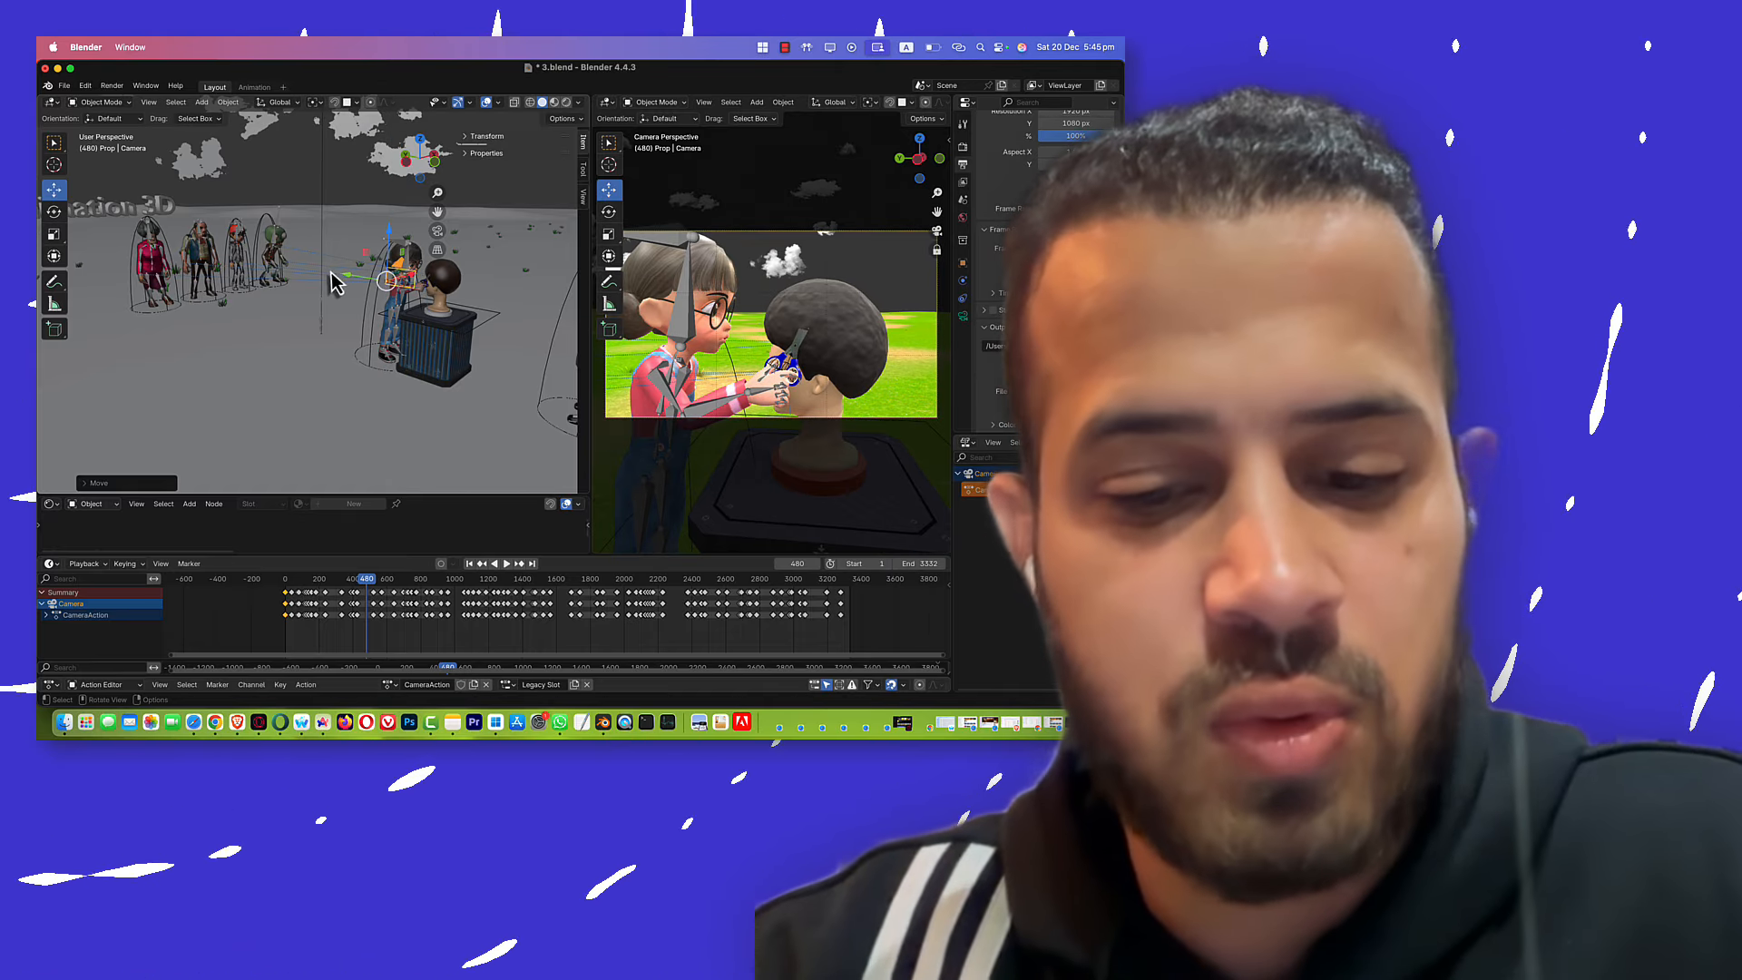
pyautogui.press('i')
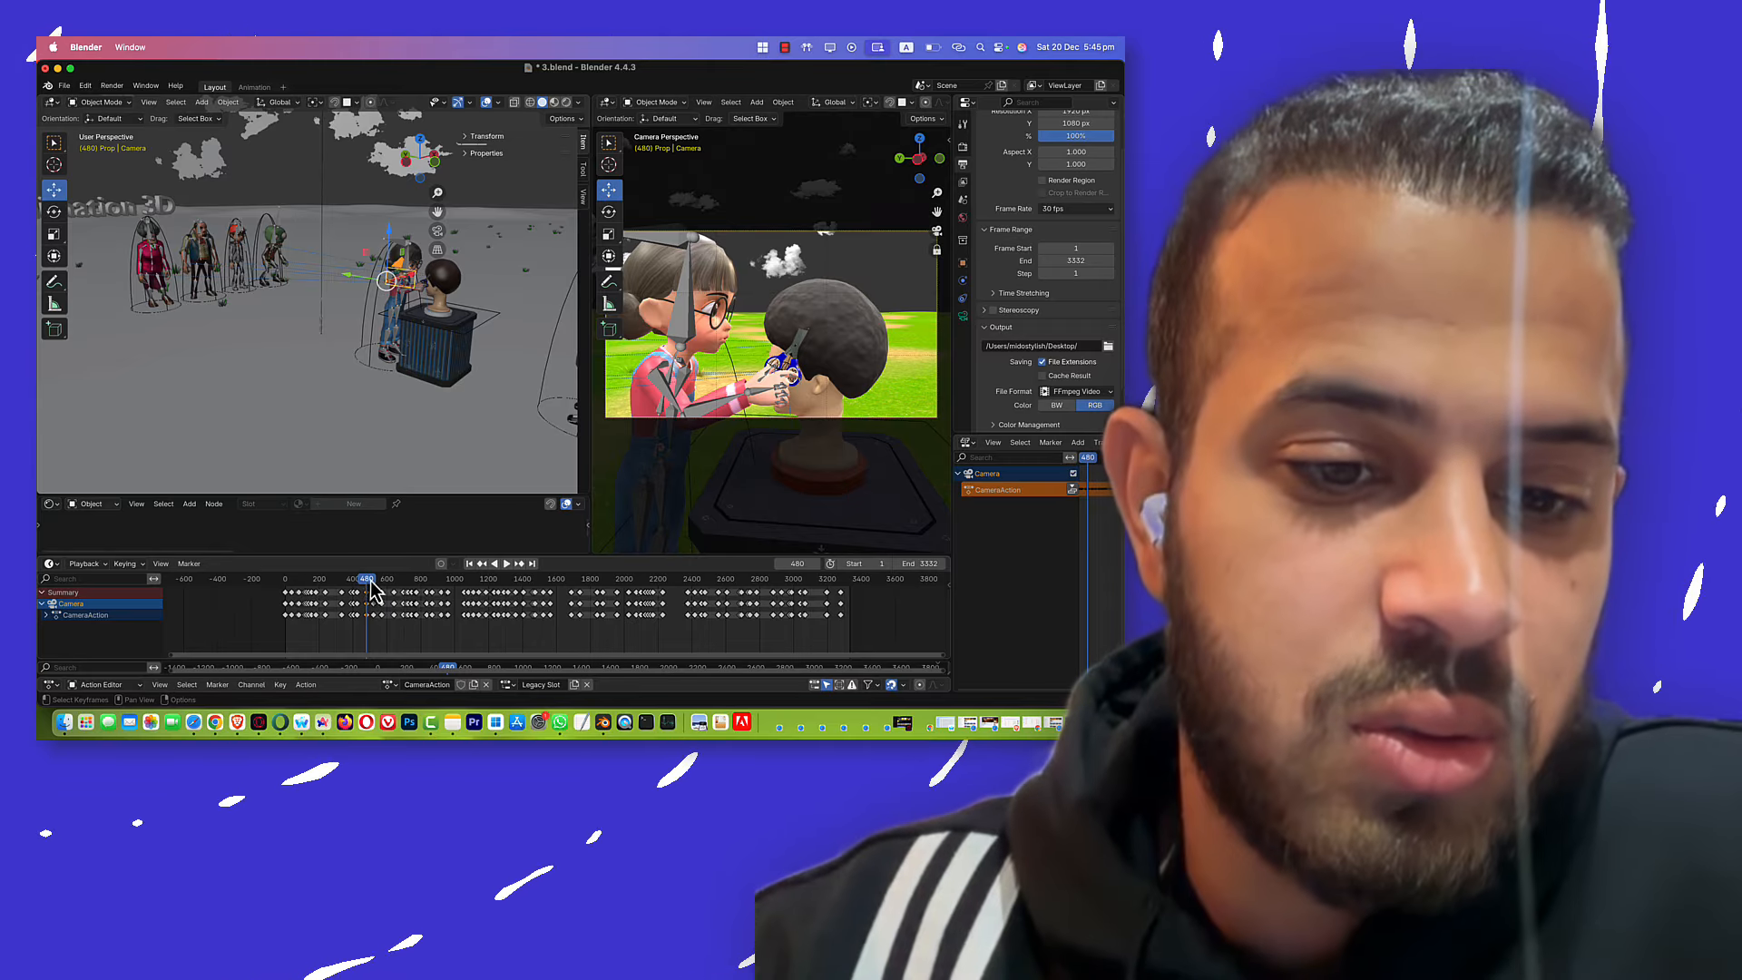
# Step: Play the shot just after frame 480 to review the new camera framing, and stop at frame 483
pyautogui.moveTo(371, 581)
pyautogui.mouseDown()
pyautogui.moveTo(274, 581)
pyautogui.moveTo(373, 604)
pyautogui.mouseUp()
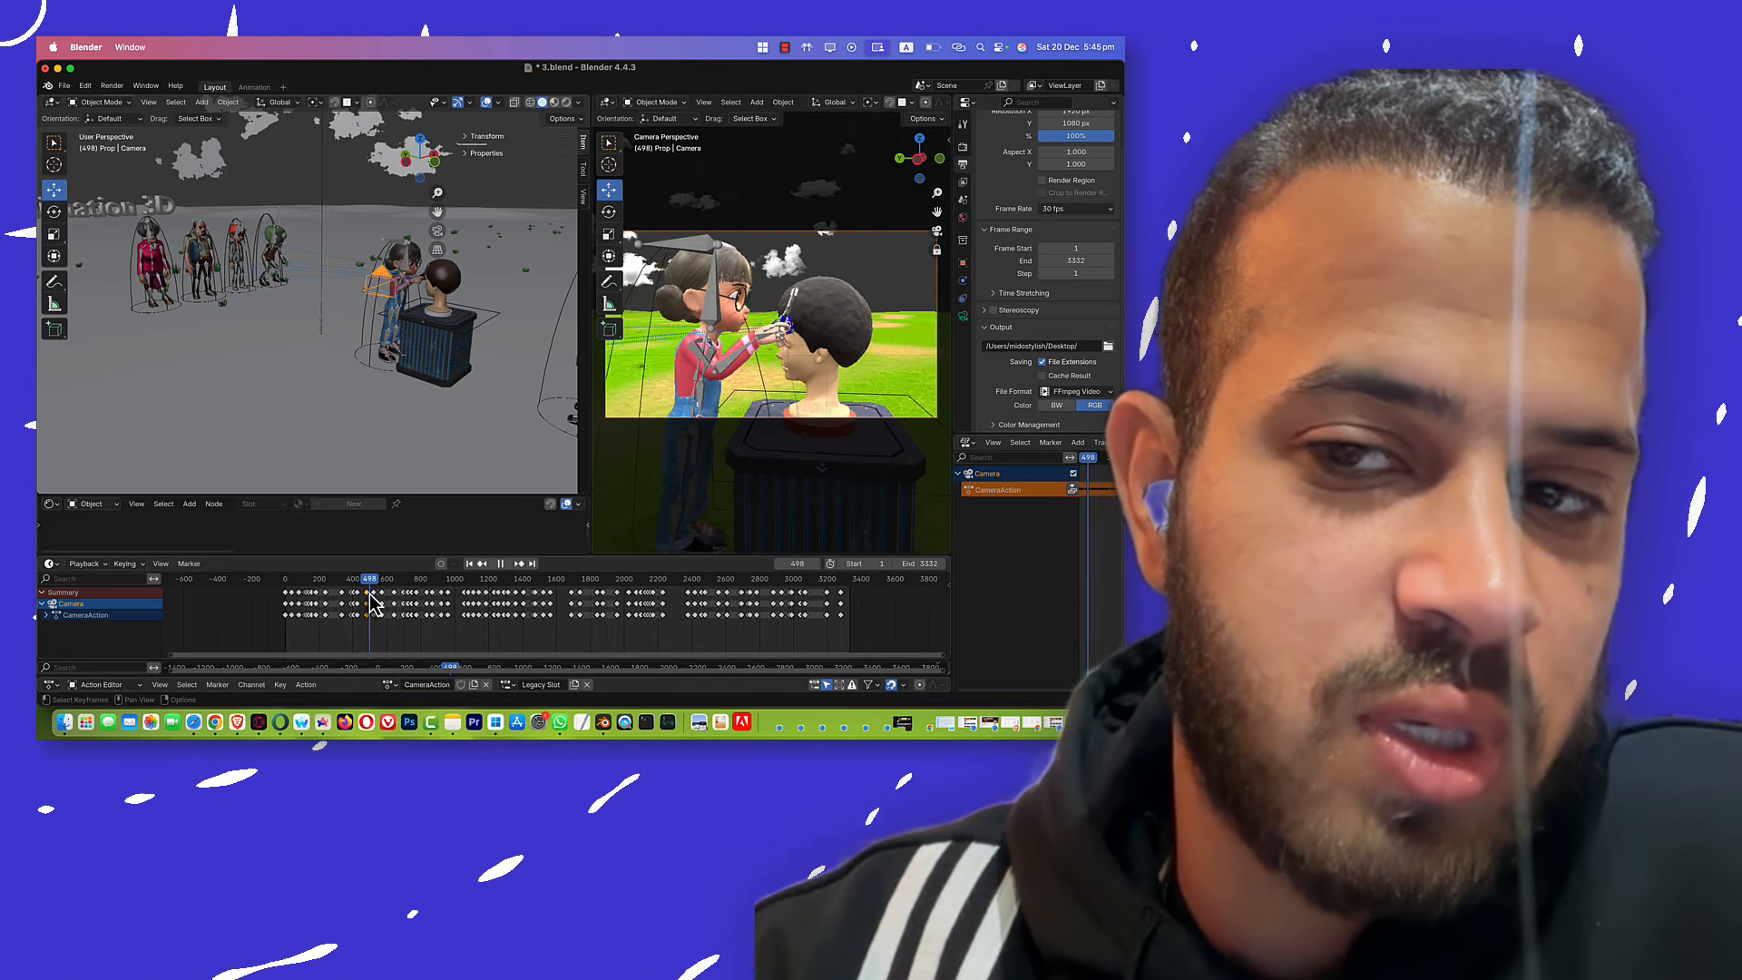
pyautogui.moveTo(370, 595); pyautogui.dragTo(368, 595)
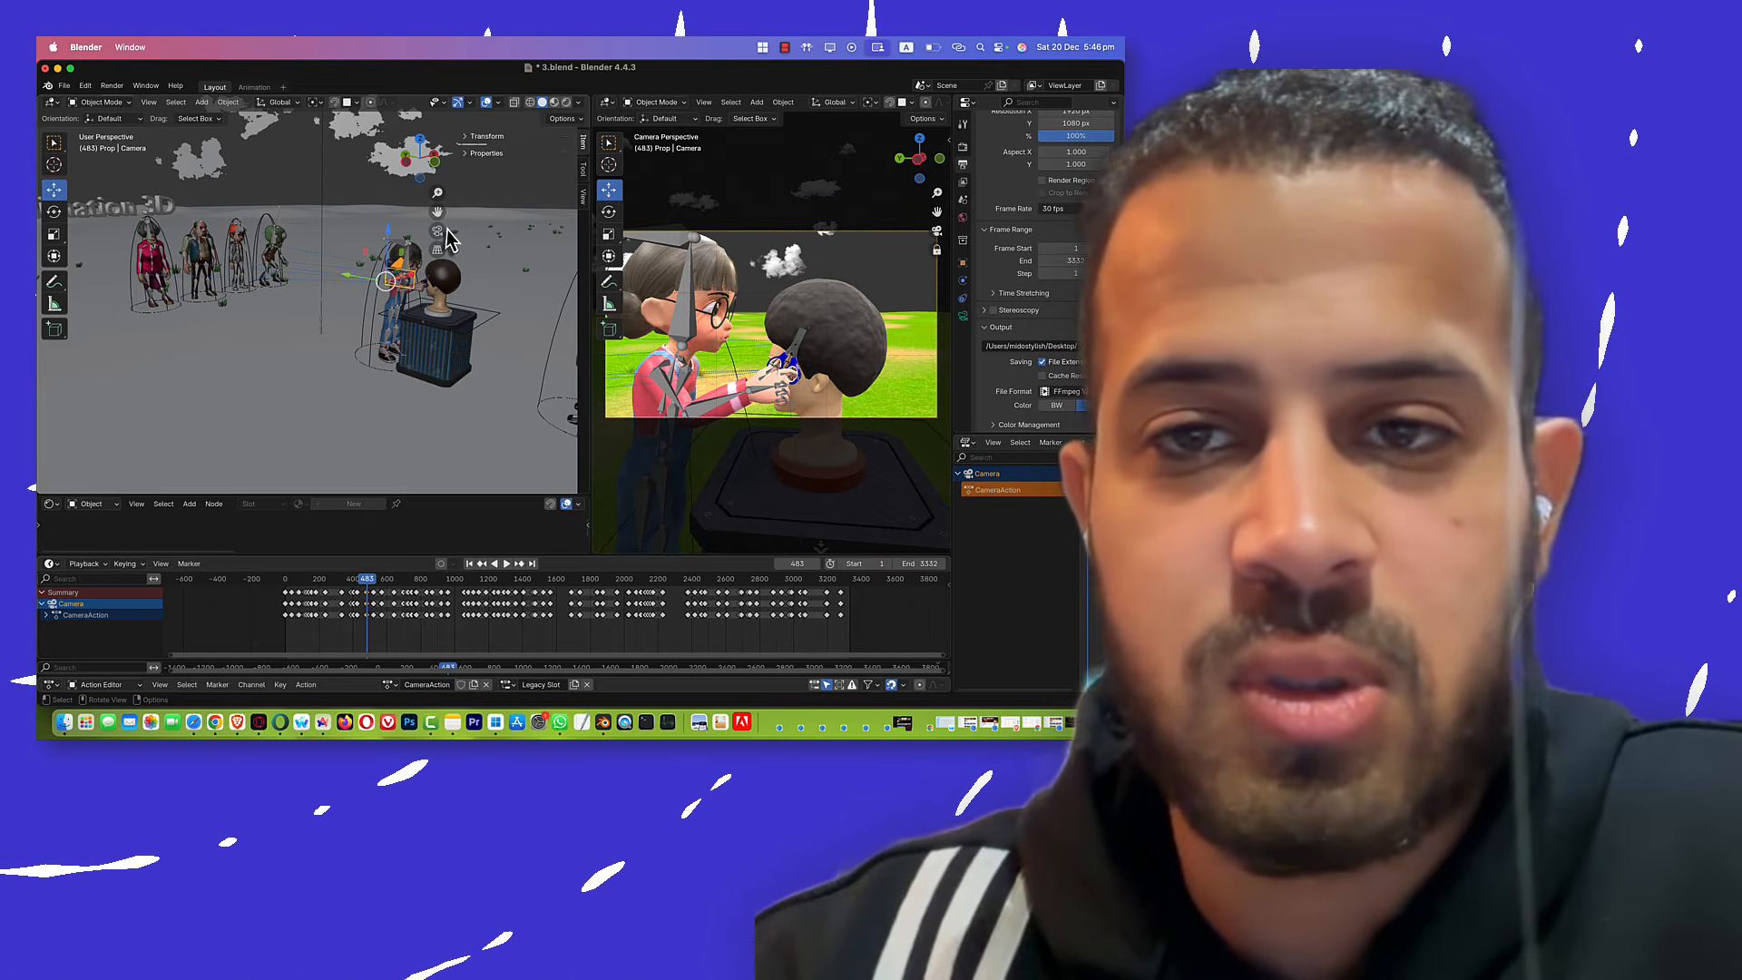
pyautogui.scroll(-3, 560, 385)
pyautogui.scroll(-2, 447, 586)
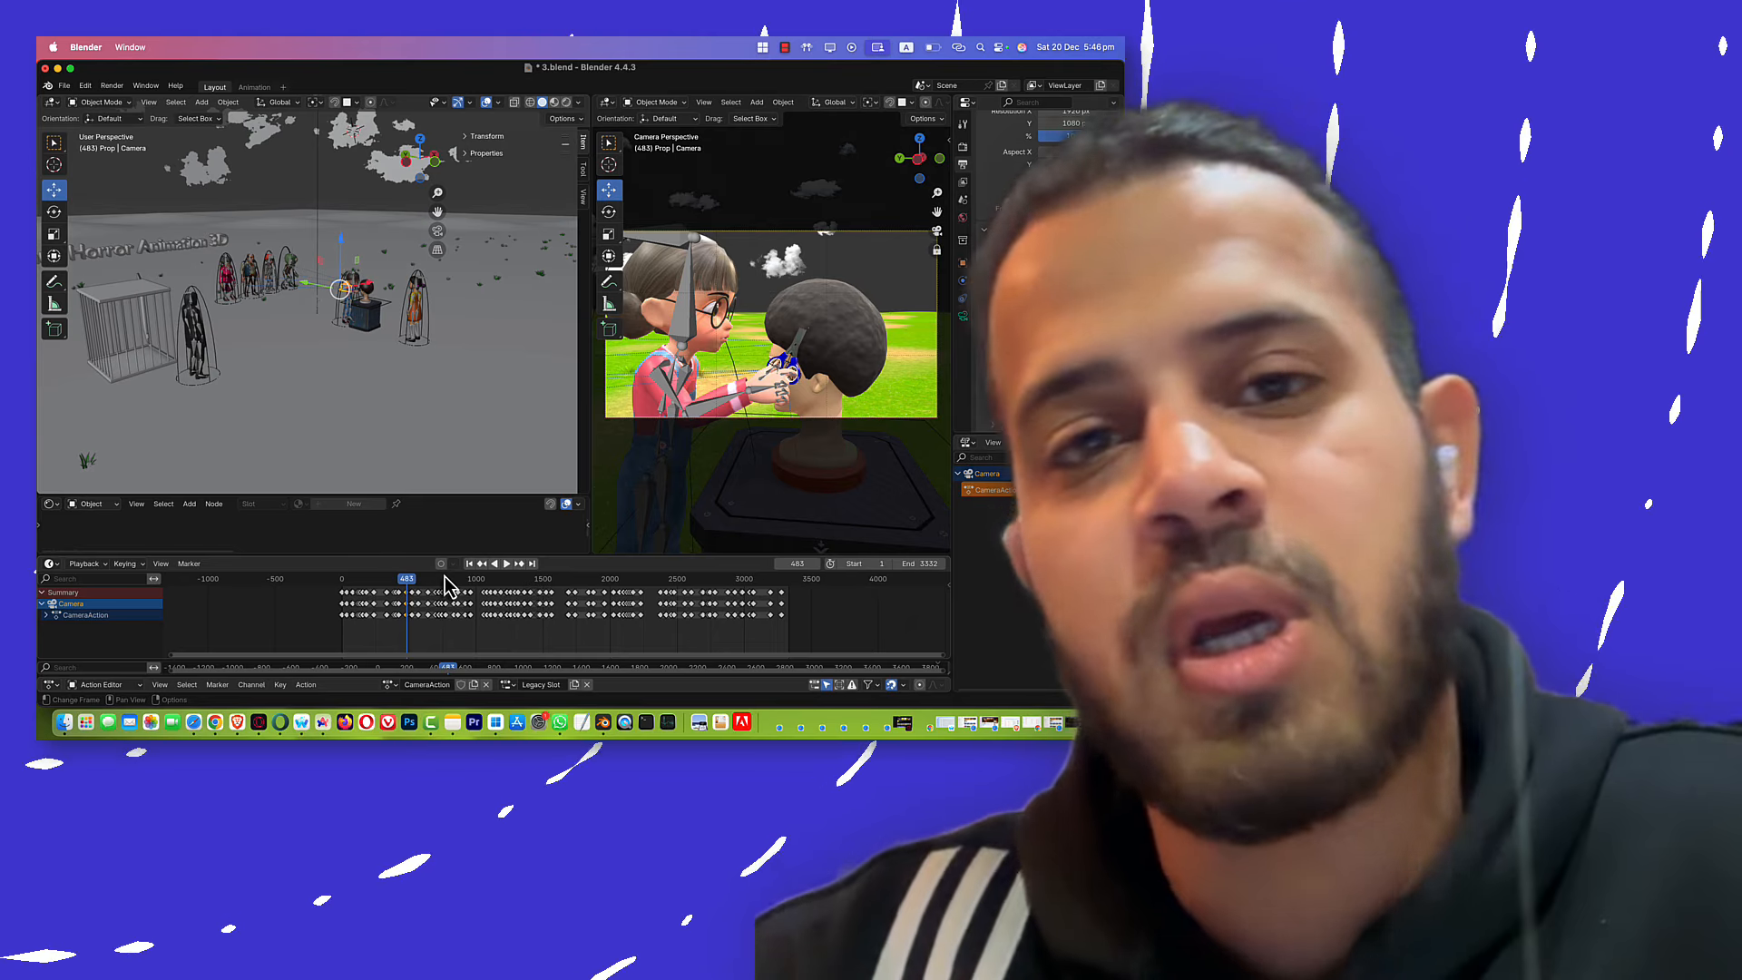